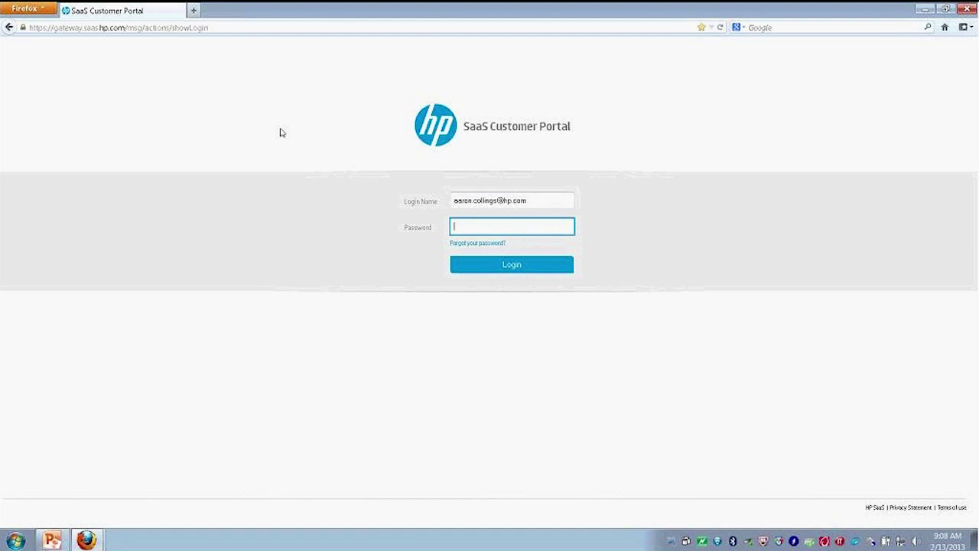
Step: Log in to the customer portal with the account password and open the HP Agile Manager service
text(••••••••••)
click(473, 266)
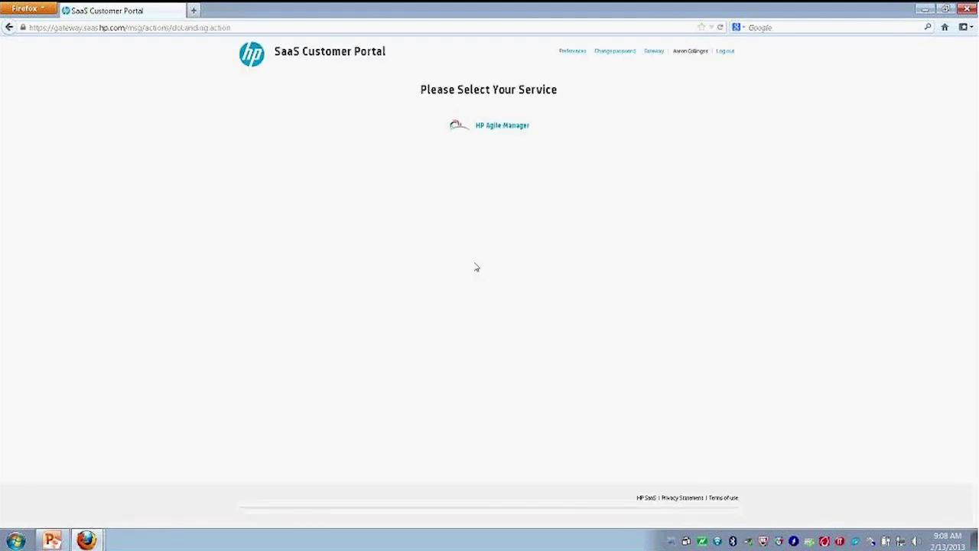
click(509, 125)
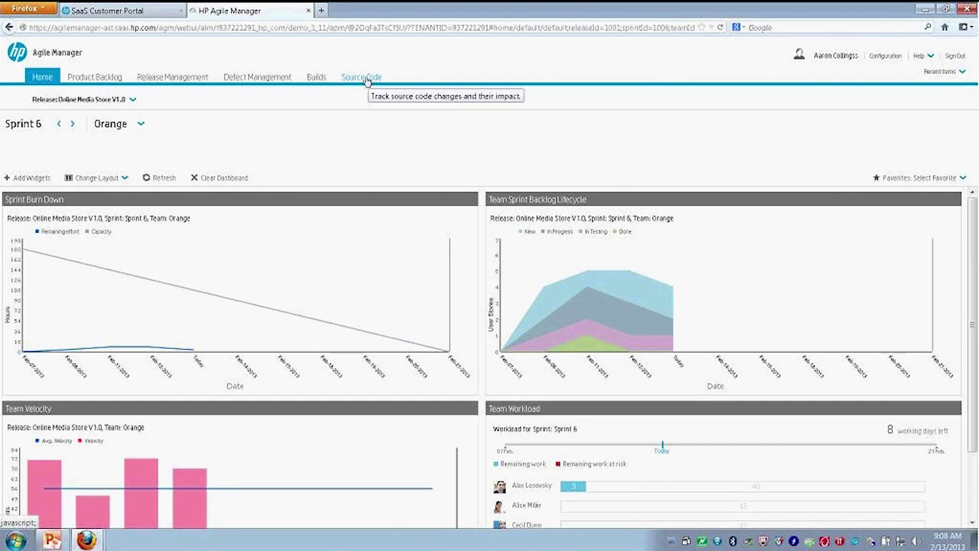
Step: Open the product backlog and drill down from the Movie Store theme to the backlog items of its Movie Search feature
click(98, 80)
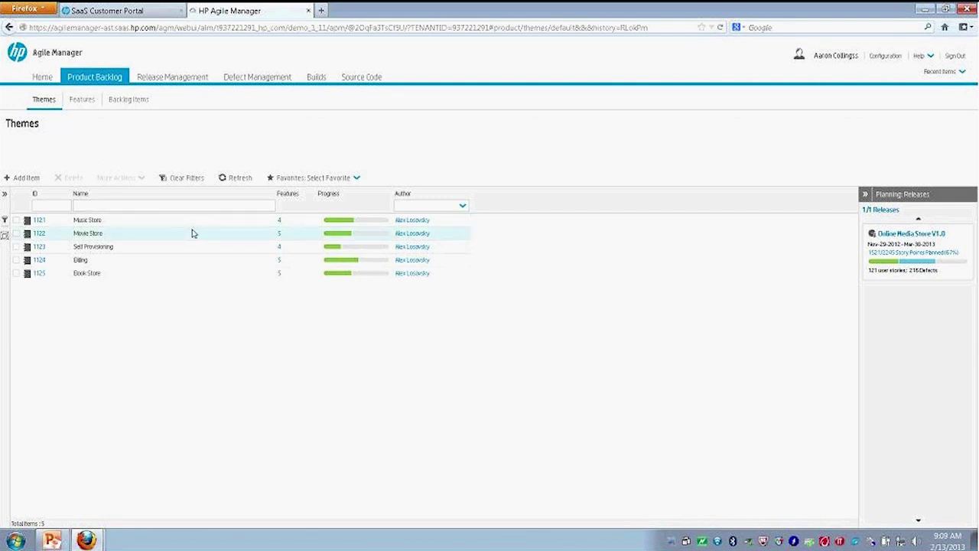
click(280, 237)
click(280, 237)
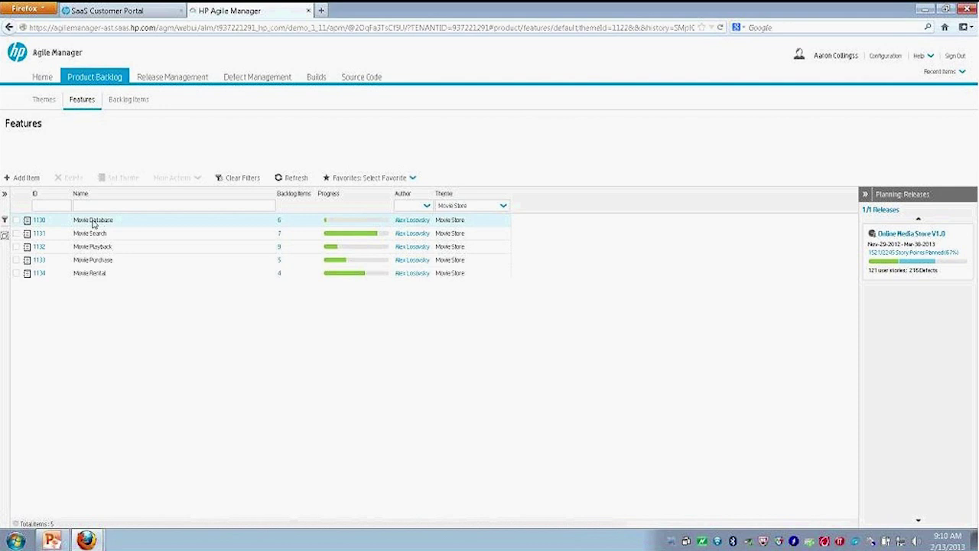
click(280, 235)
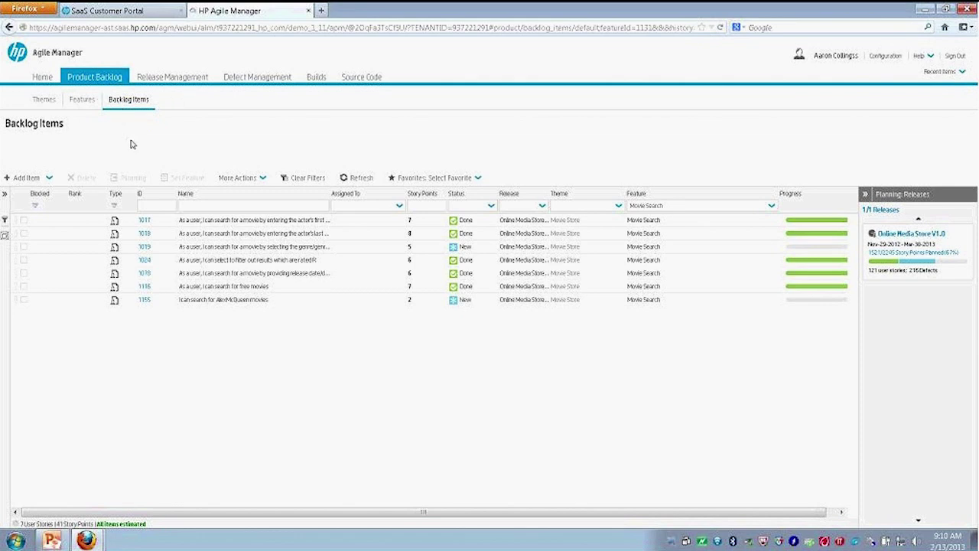
Step: Start a new user story in the backlog named "As a user I can search for 3D movies"
click(30, 180)
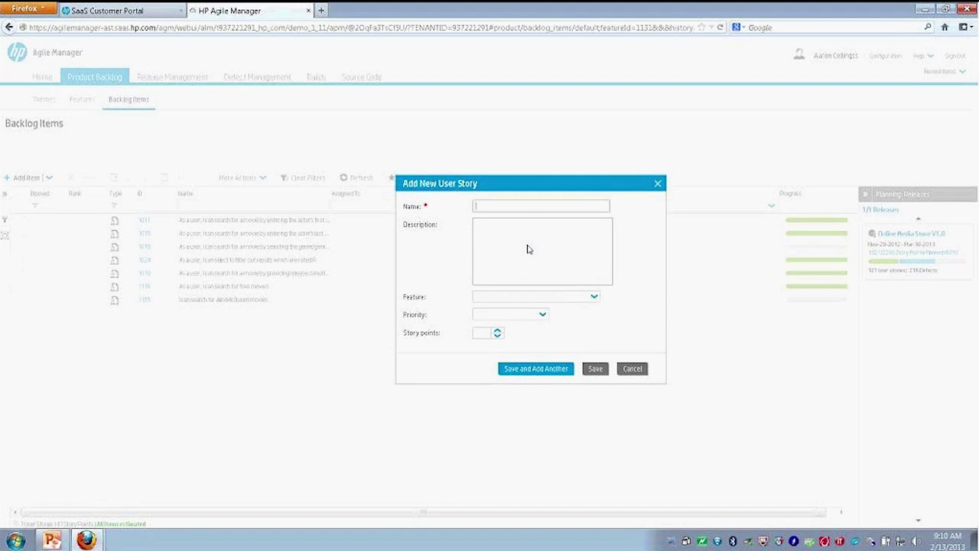
text(As a user)
text( I can s)
text(earch for 3D)
text( movies)
click(514, 245)
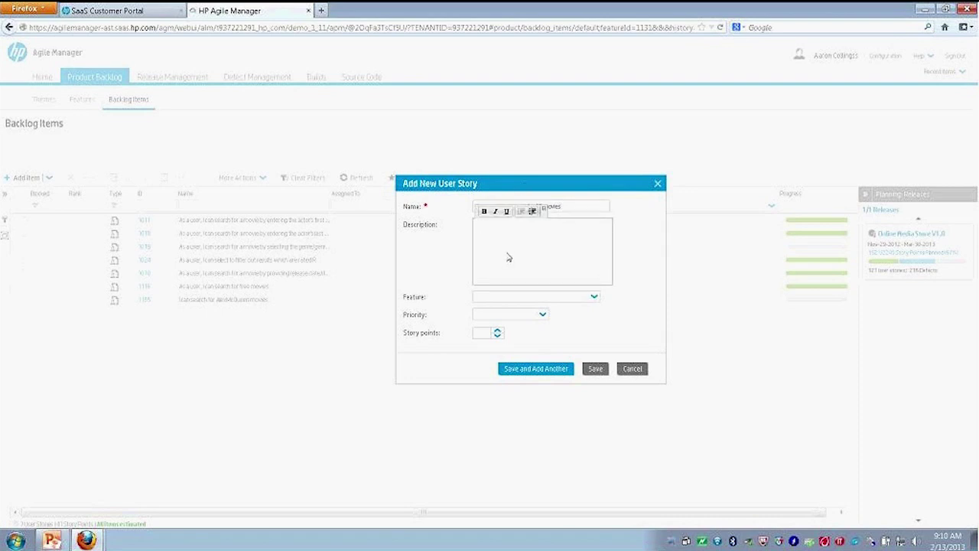
click(574, 207)
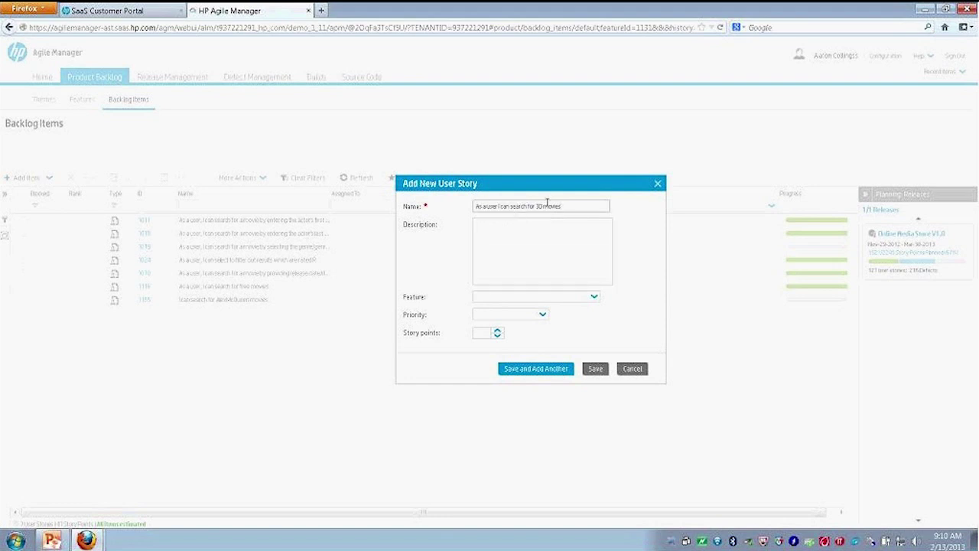
Step: Assign the new user story to the Movie Search feature under Movie Store and give it priority 2-Medium
click(541, 295)
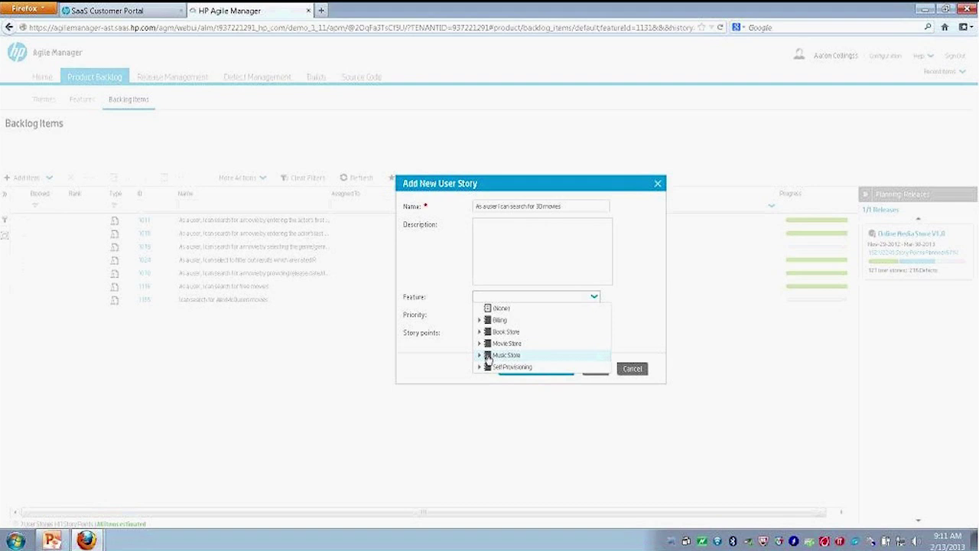
click(480, 343)
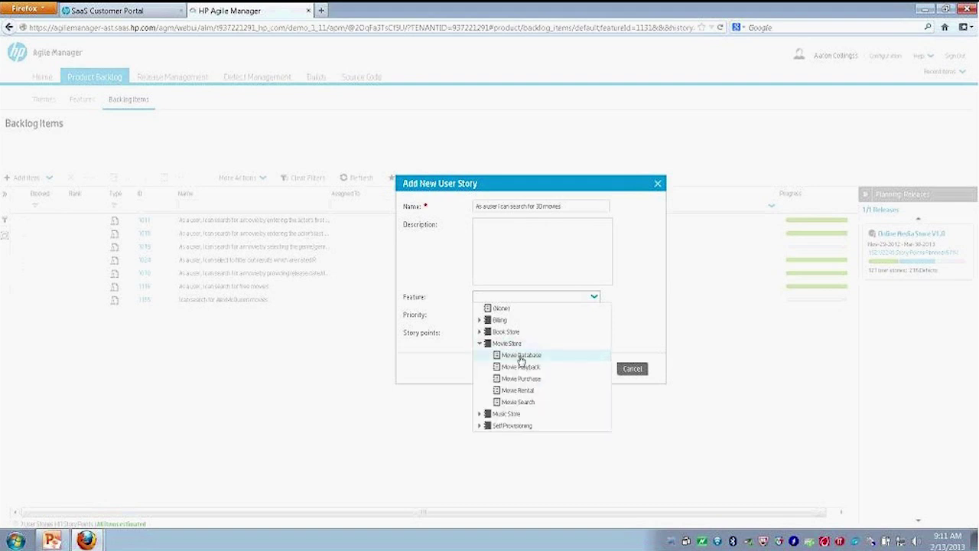
click(522, 402)
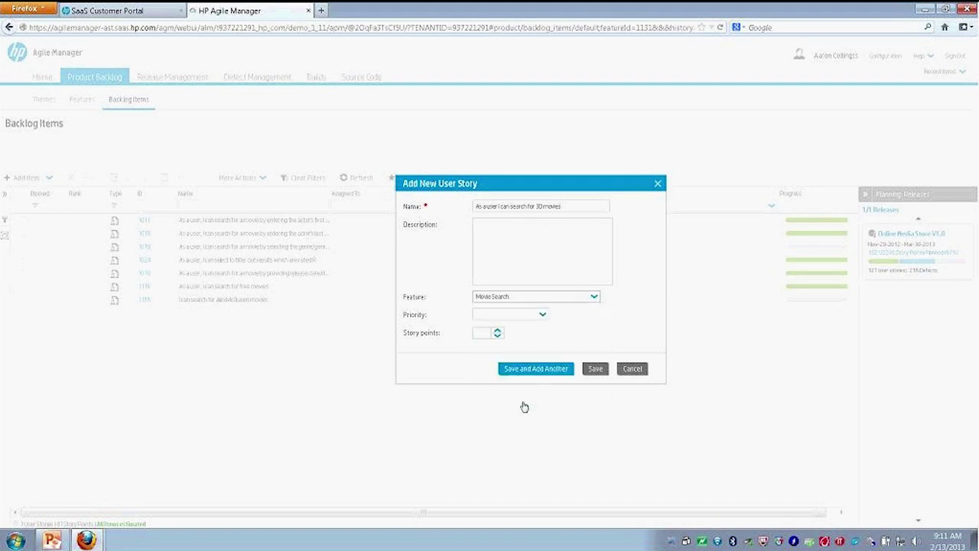
click(541, 315)
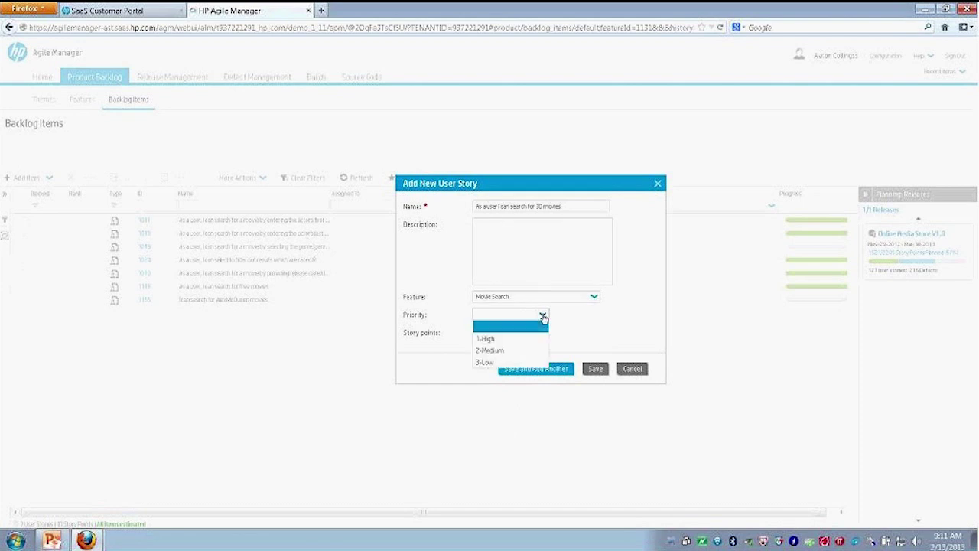
click(505, 347)
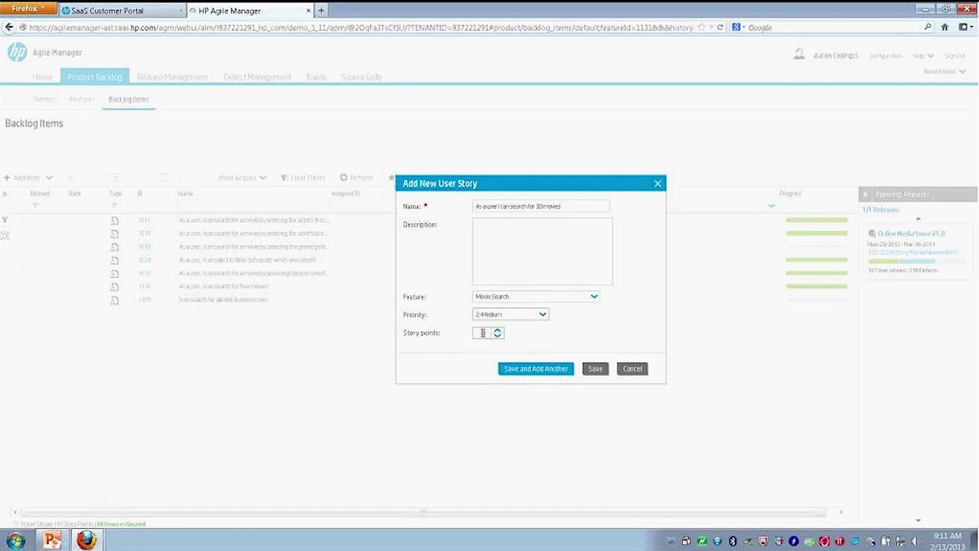
Step: Save the new user story with 4 story points and open its details
double_click(481, 333)
text(4)
click(593, 370)
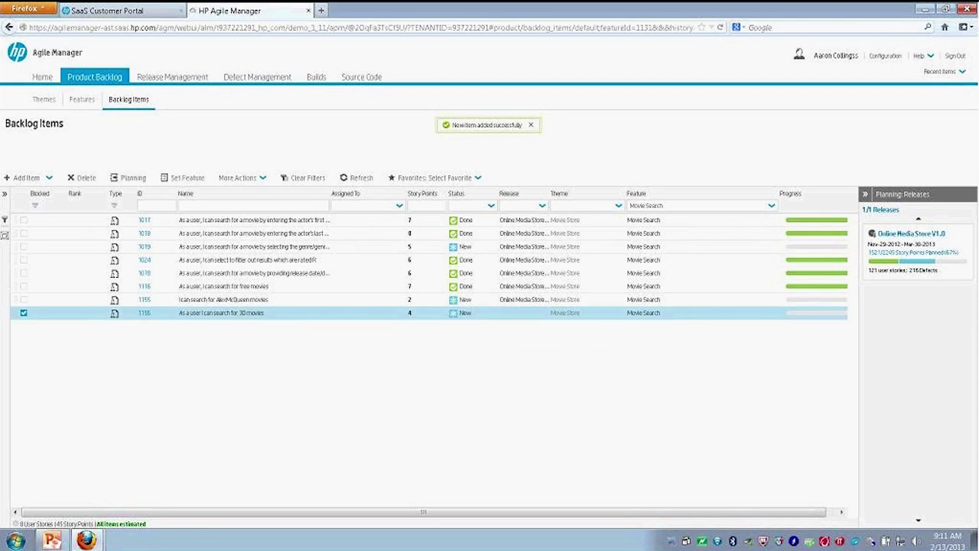
click(145, 313)
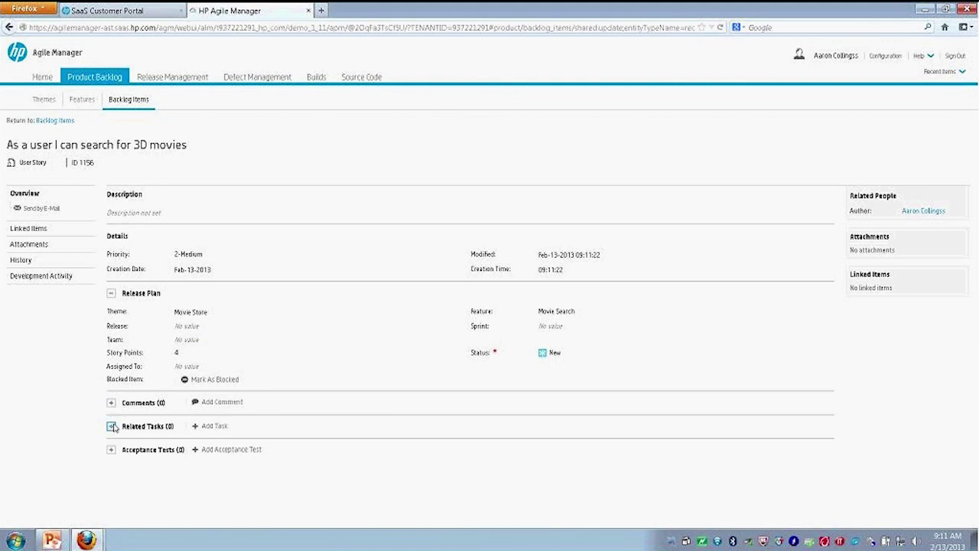
click(197, 426)
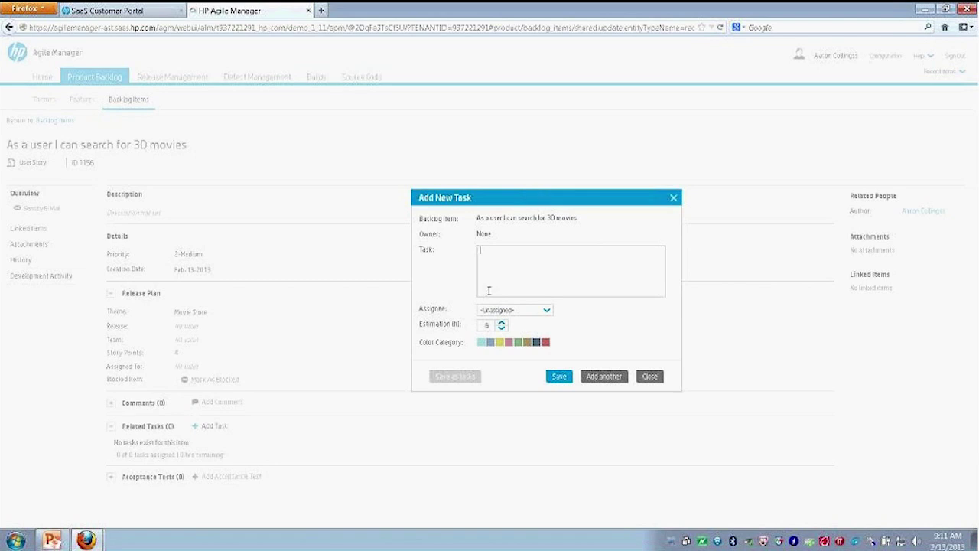
key(Tab)
key(Tab)
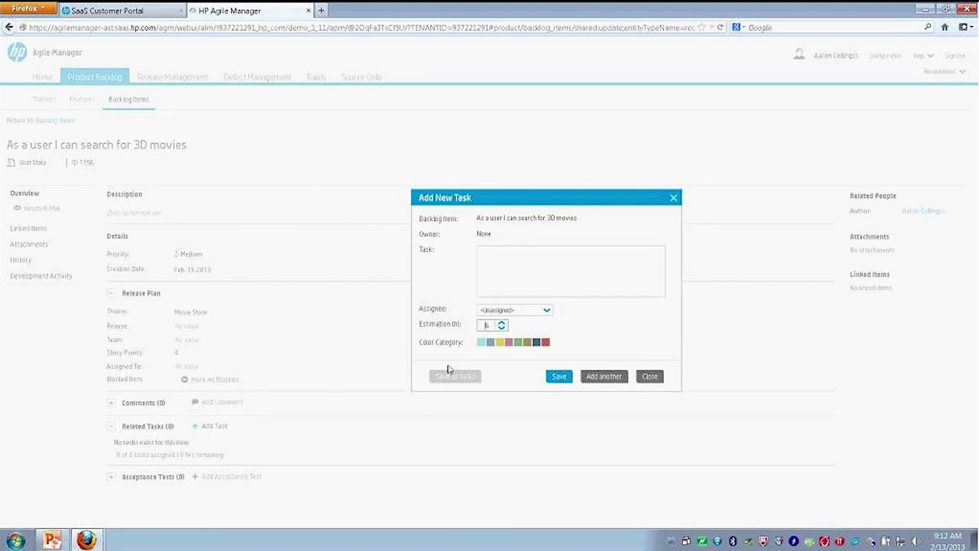
click(650, 377)
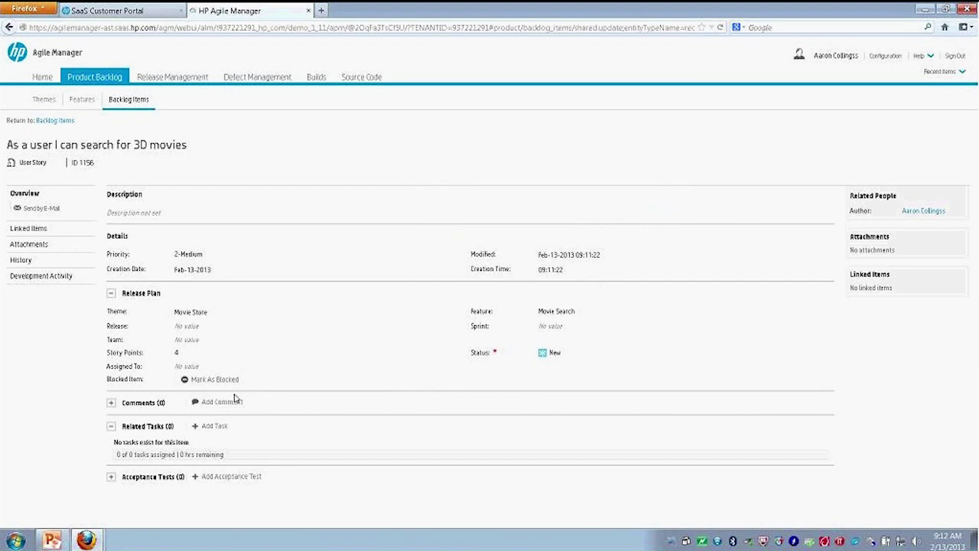
Step: Add an acceptance test reading "Need to ensure that x service accepts ..." with status Not Started to the 3D movies story
click(211, 477)
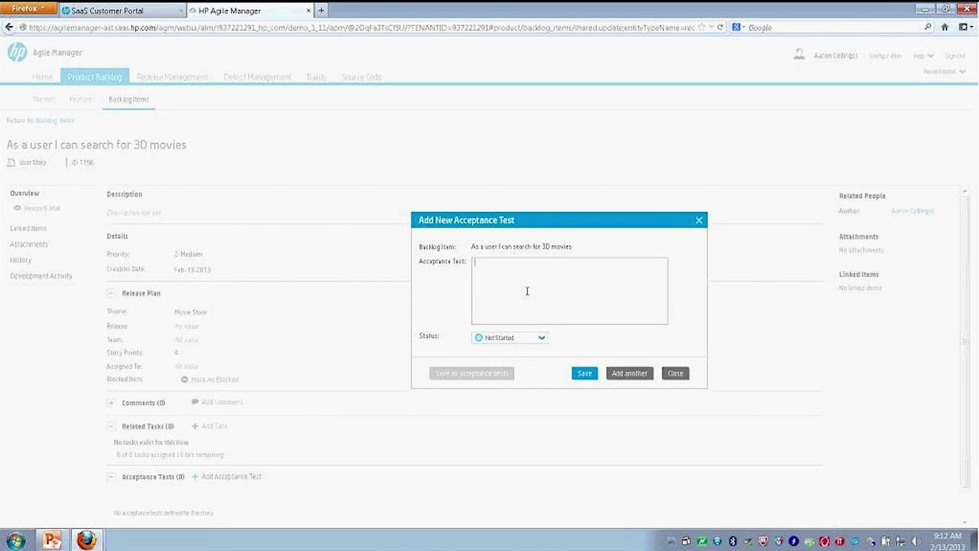
text(Need to ensure that x service accepti)
text( ...)
click(543, 340)
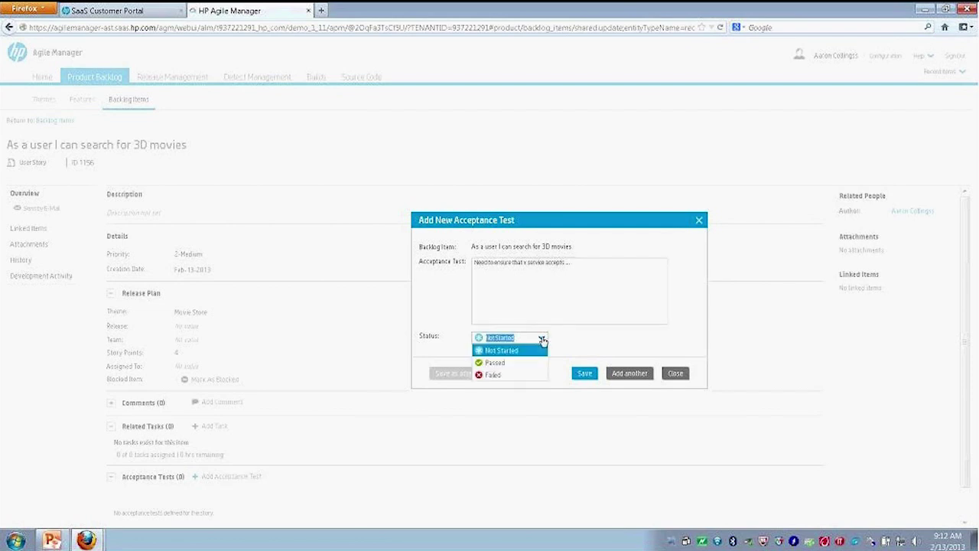
click(501, 350)
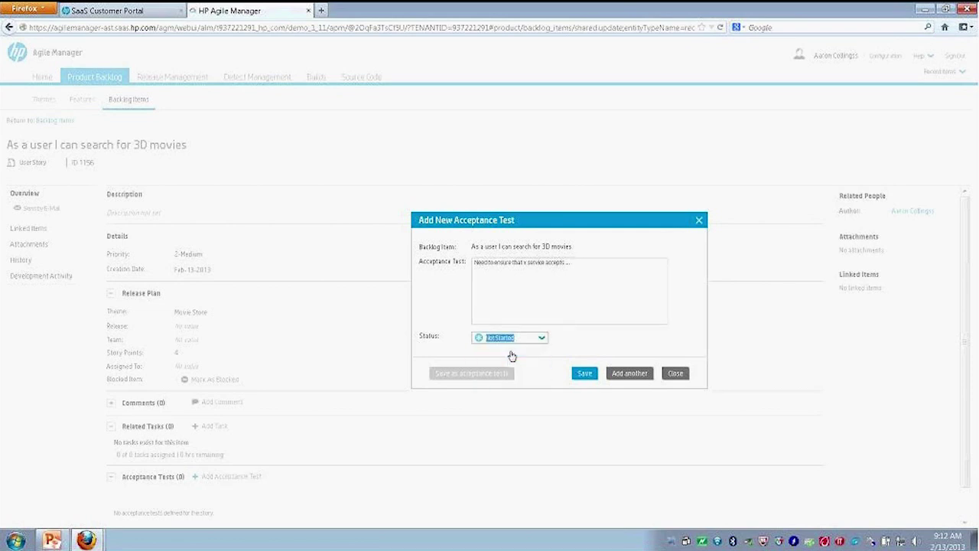
click(585, 373)
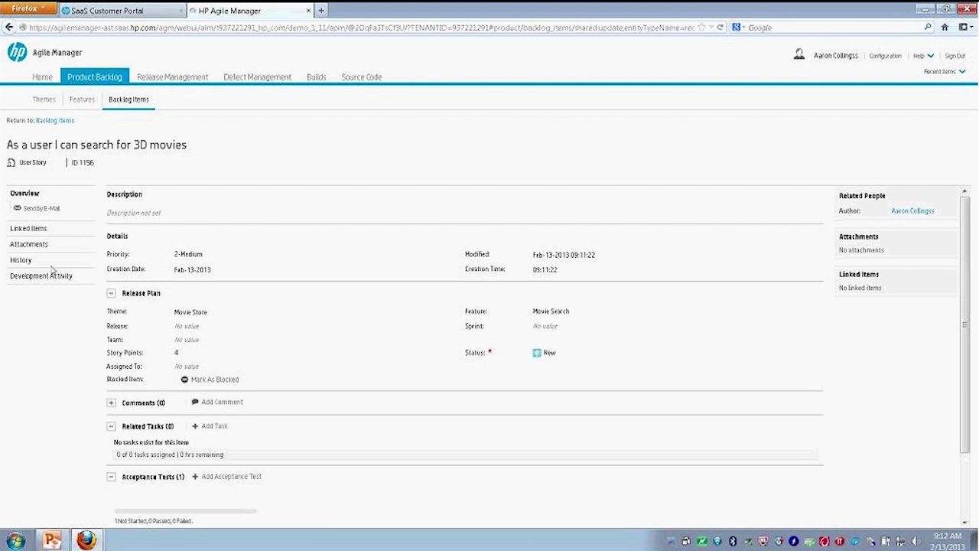
Step: Look at the 3D movies story's attachments and review its overview details
click(31, 248)
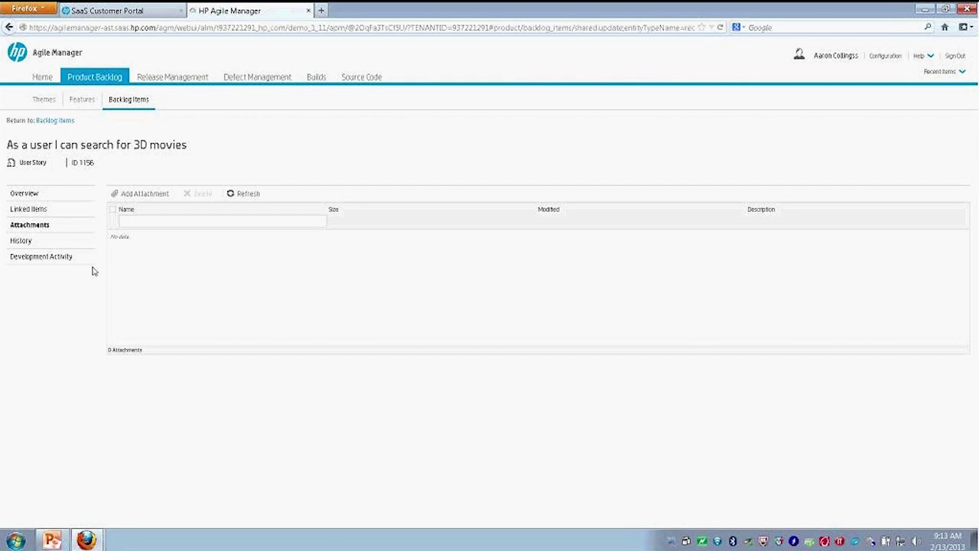
click(28, 197)
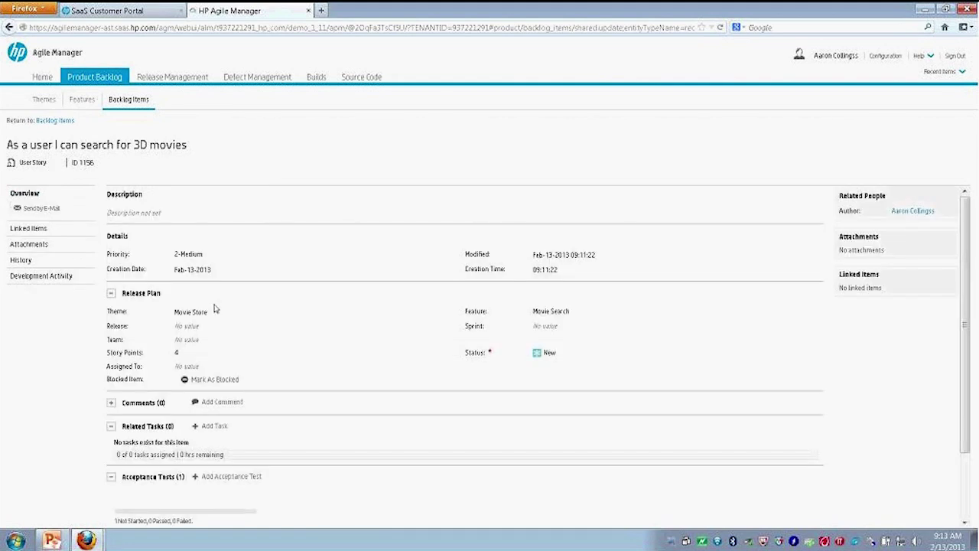
scroll(214, 309, down, 1)
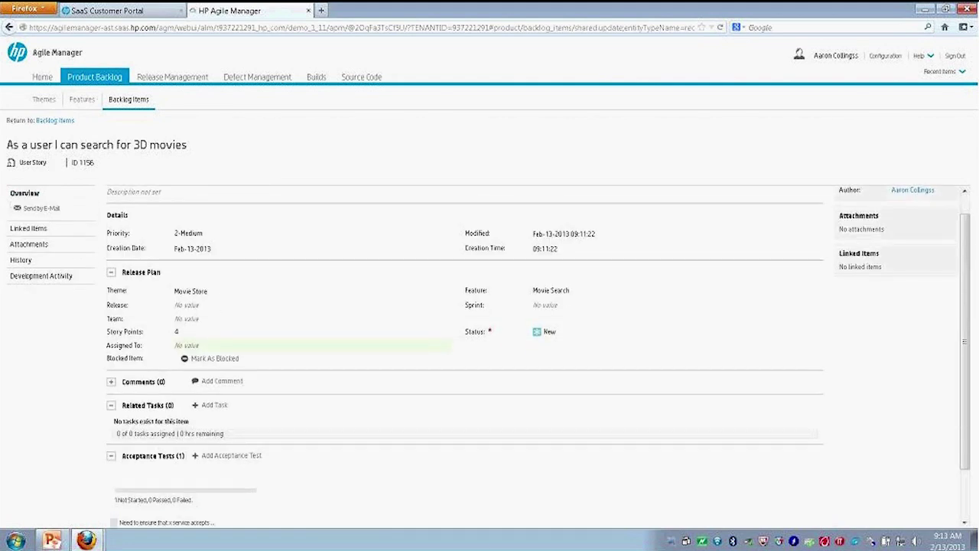
scroll(225, 332, up, 1)
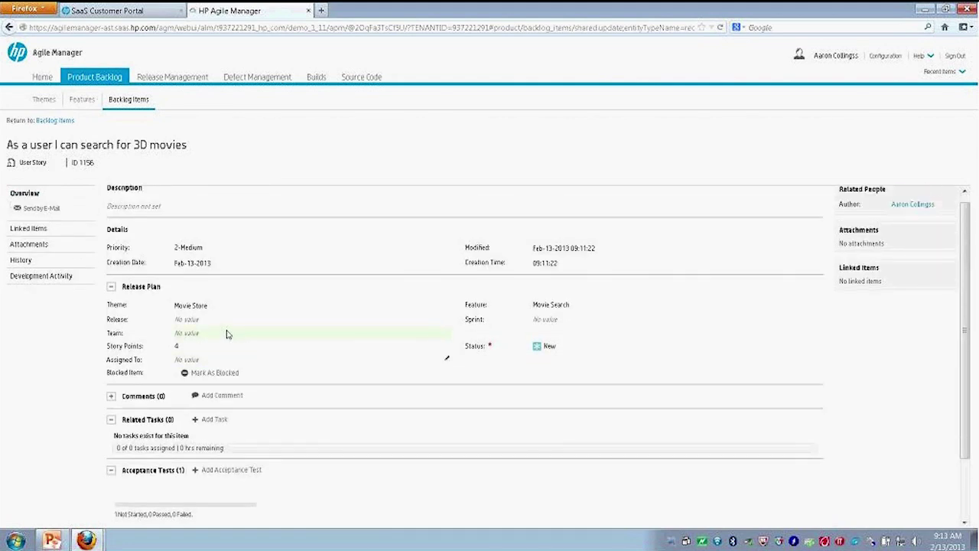
Step: Return to the backlog items, sort them by rank, and set the 3D movies story's rank to 1
click(47, 120)
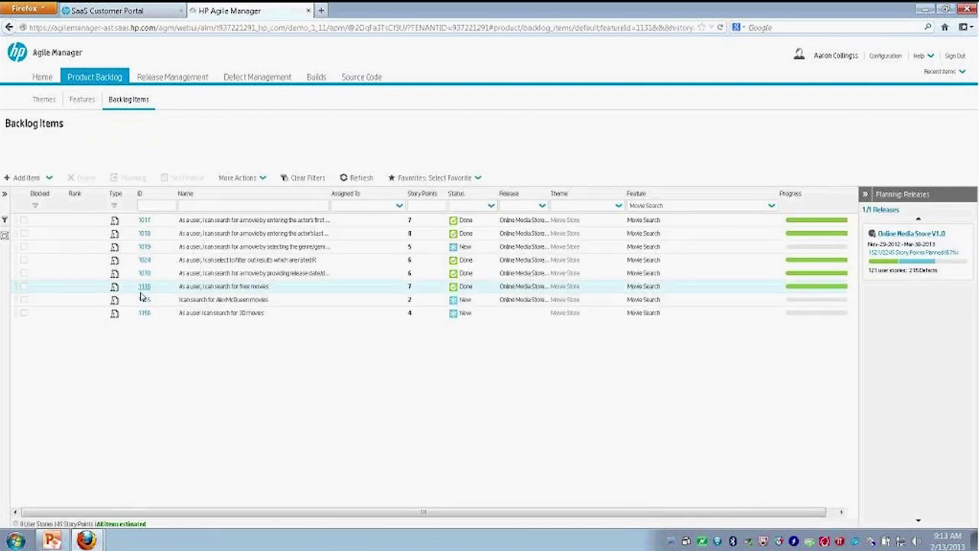
click(73, 197)
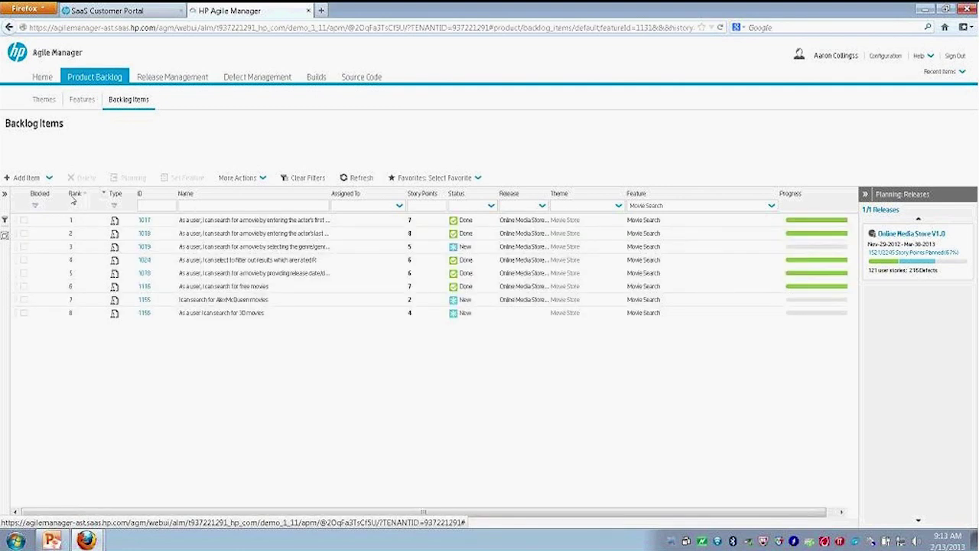
click(73, 316)
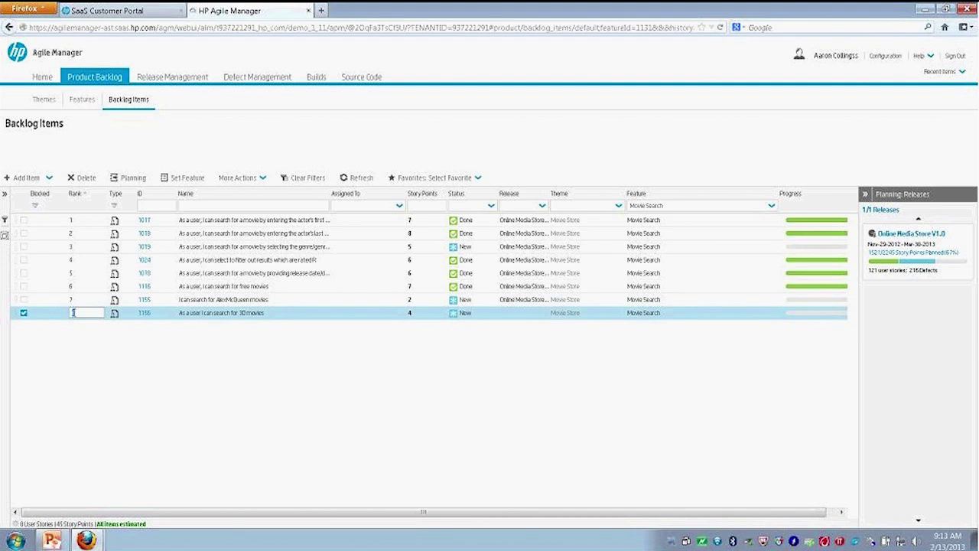
text(1)
key(Return)
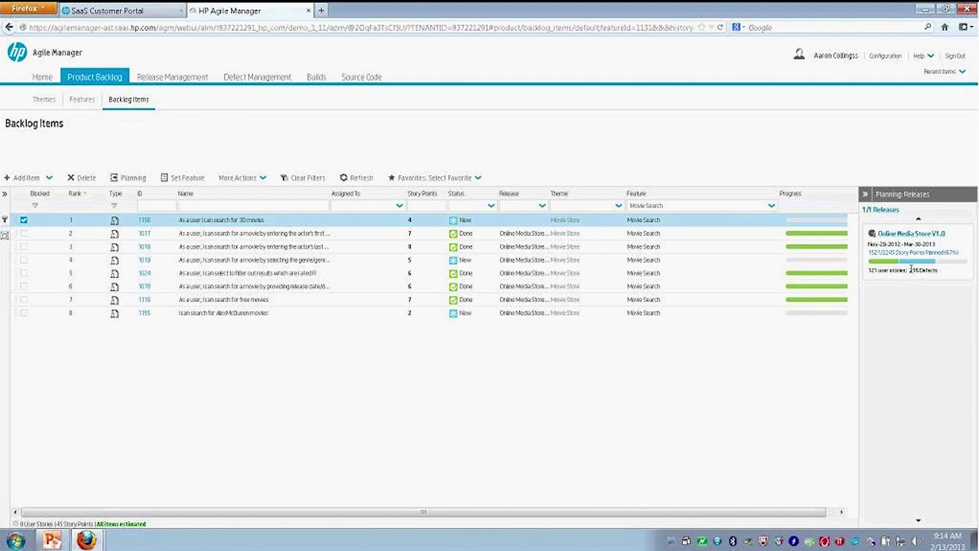
Step: Plan the 3D movies story into the Online Media Store V1.0 release and open that release's backlog
mouse_move(933, 265)
drag(90, 221, 907, 240)
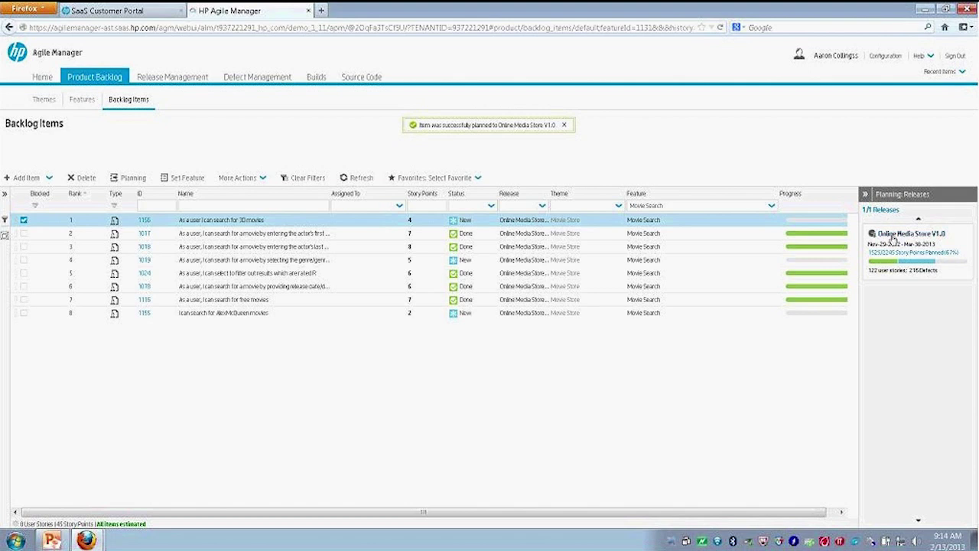
click(892, 238)
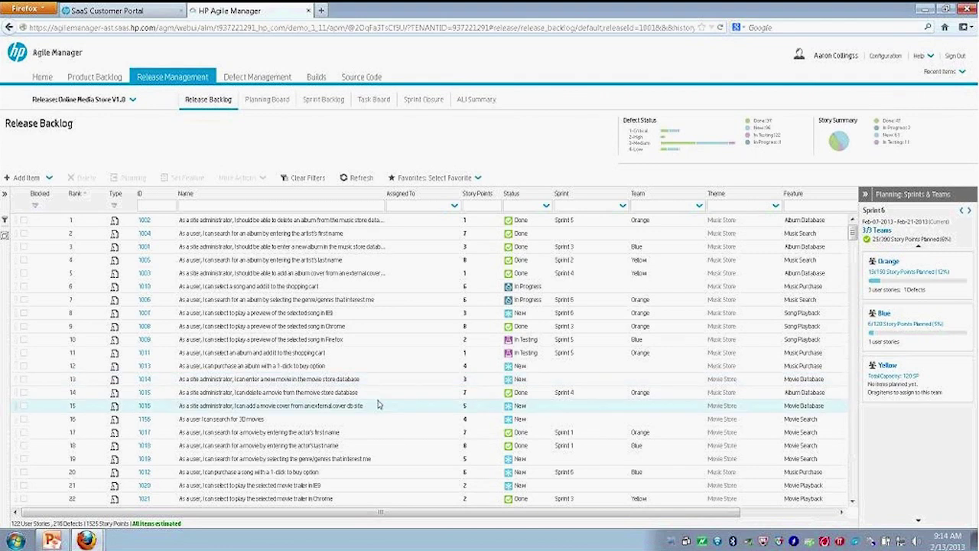
Step: Select the 3D movies story in the release backlog and view the team planning for Sprint 4
scroll(382, 405, down, 1)
scroll(387, 406, up, 1)
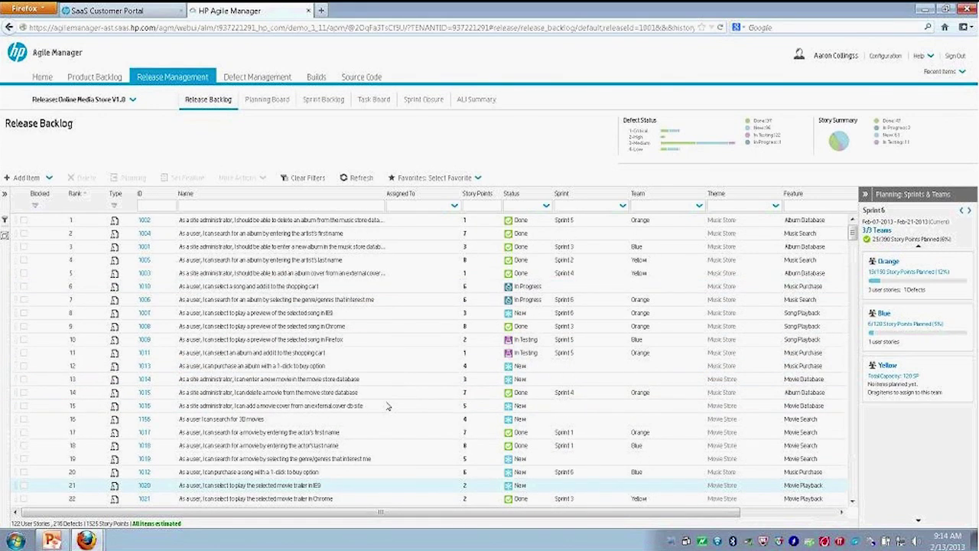
click(183, 422)
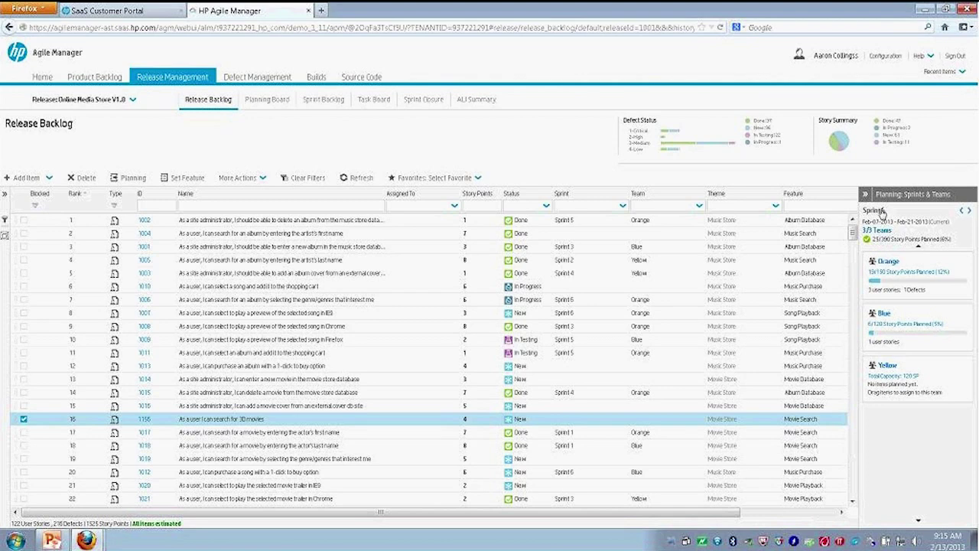
click(963, 213)
click(962, 214)
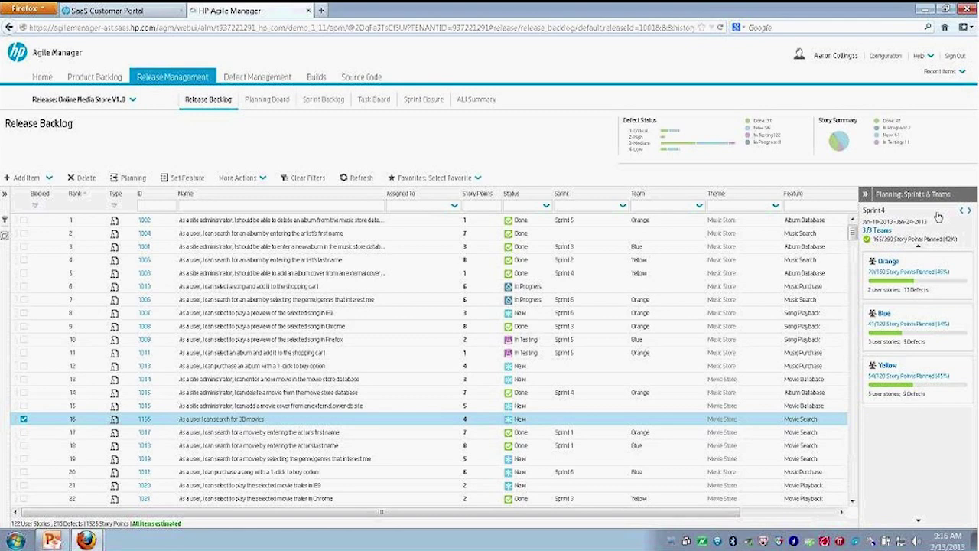
Step: Assign the 3D movies story to the Orange team in Sprint 6 and open that team's sprint backlog
click(969, 212)
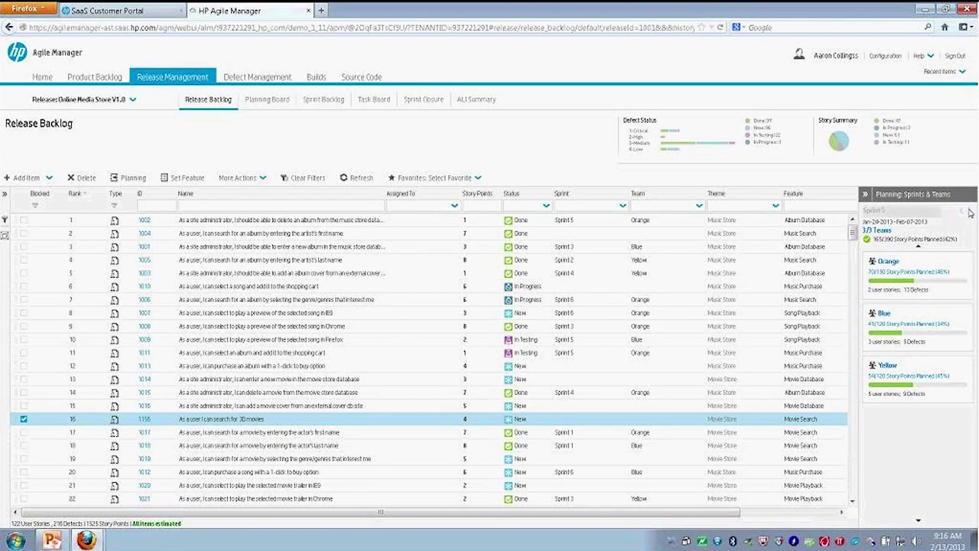
click(969, 212)
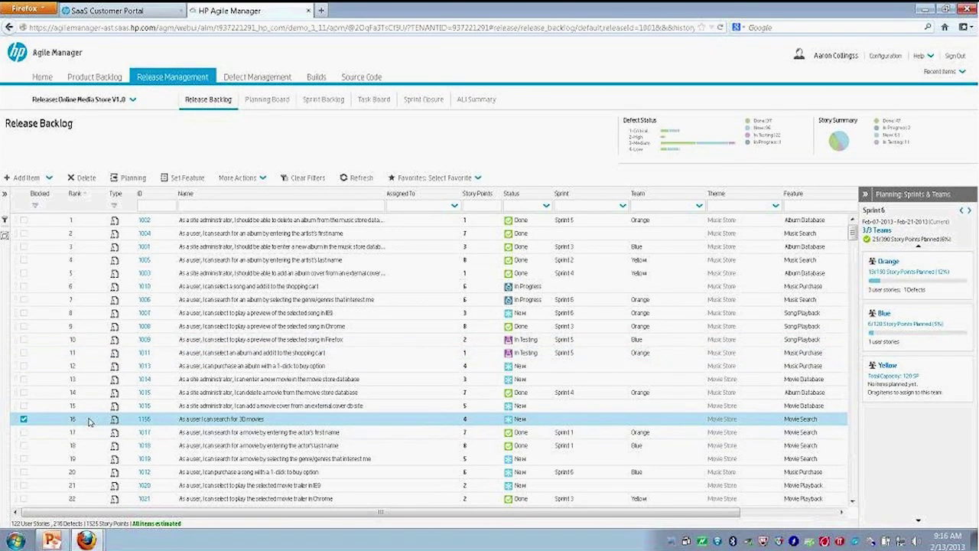
drag(89, 423, 919, 264)
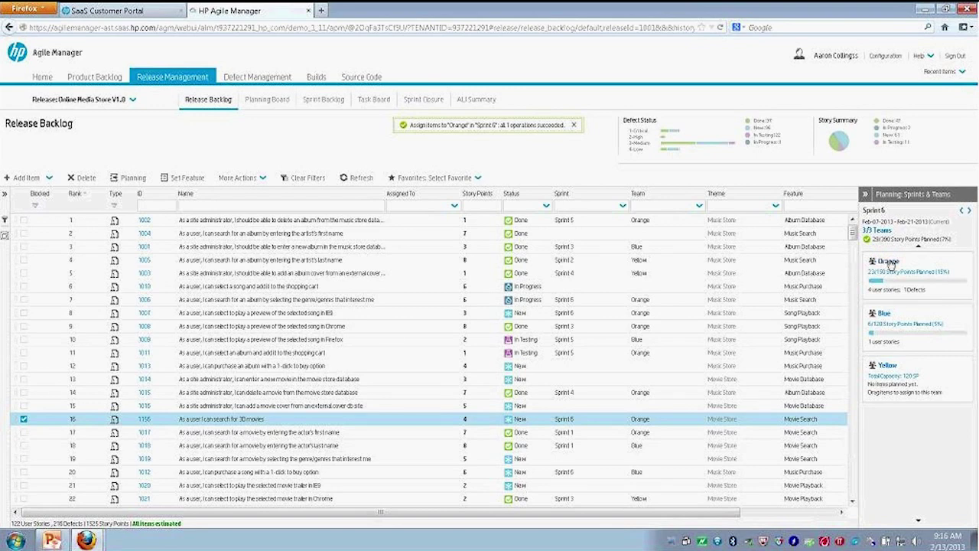
click(888, 262)
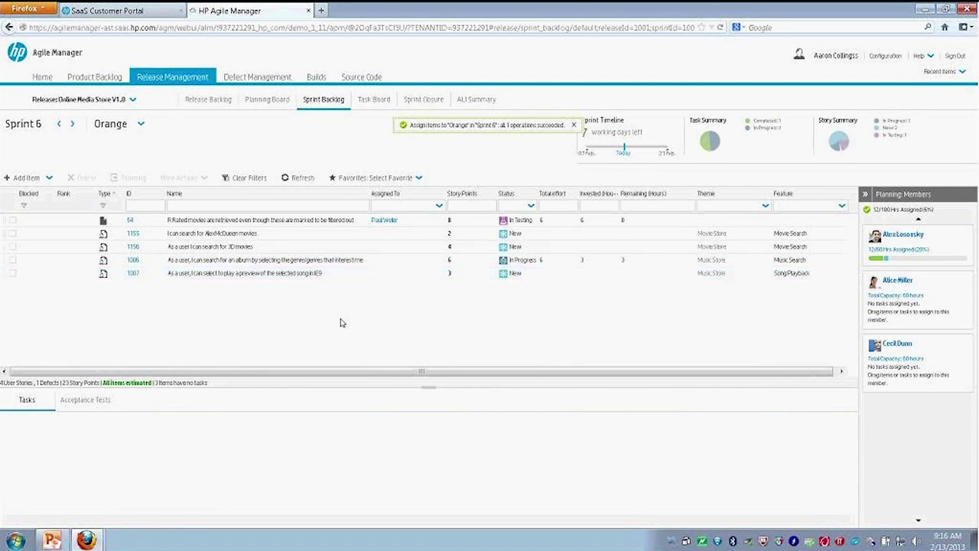
Step: Select the 3D movies story and look over the available teams and the Orange team's member capacities
click(204, 250)
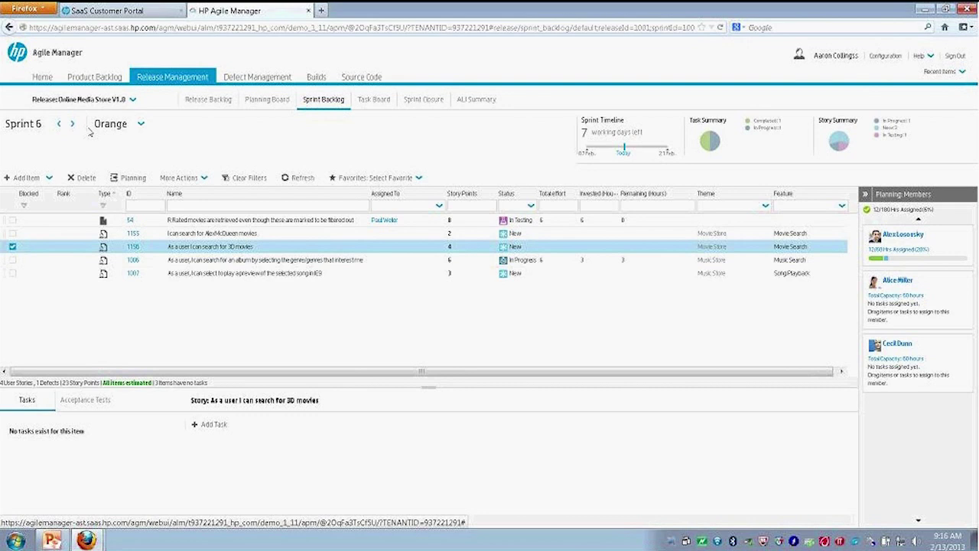
click(142, 127)
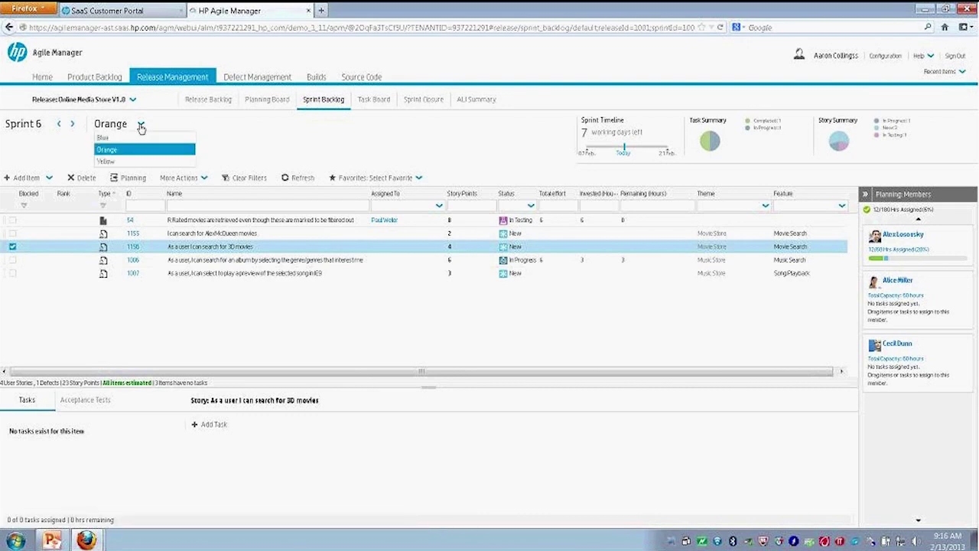
click(141, 127)
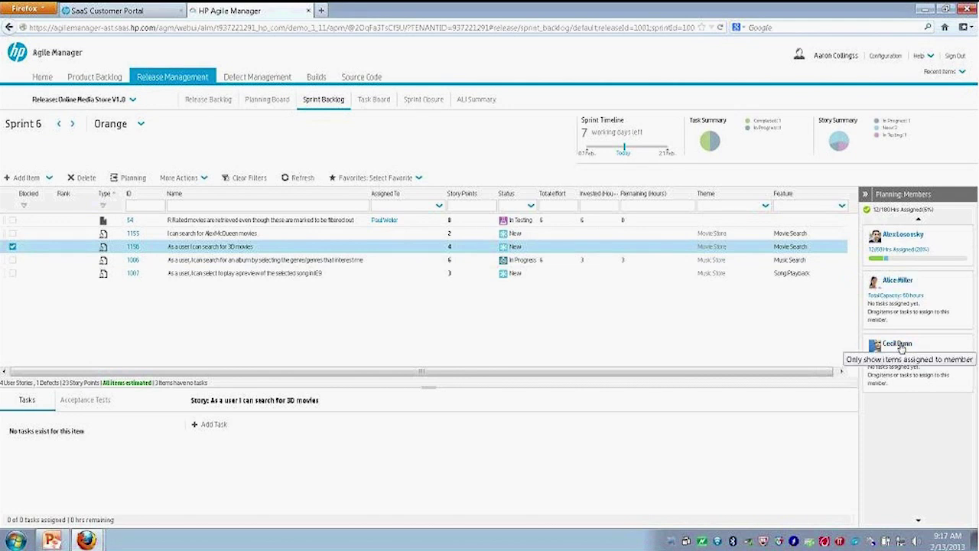
mouse_move(882, 262)
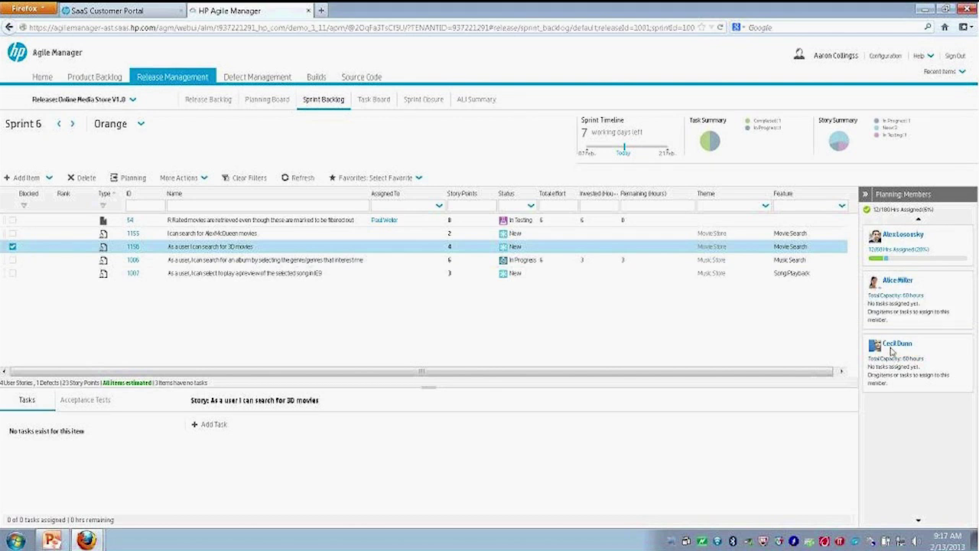
Step: Review the details of the R Rated movies defect and return to the sprint backlog
click(189, 221)
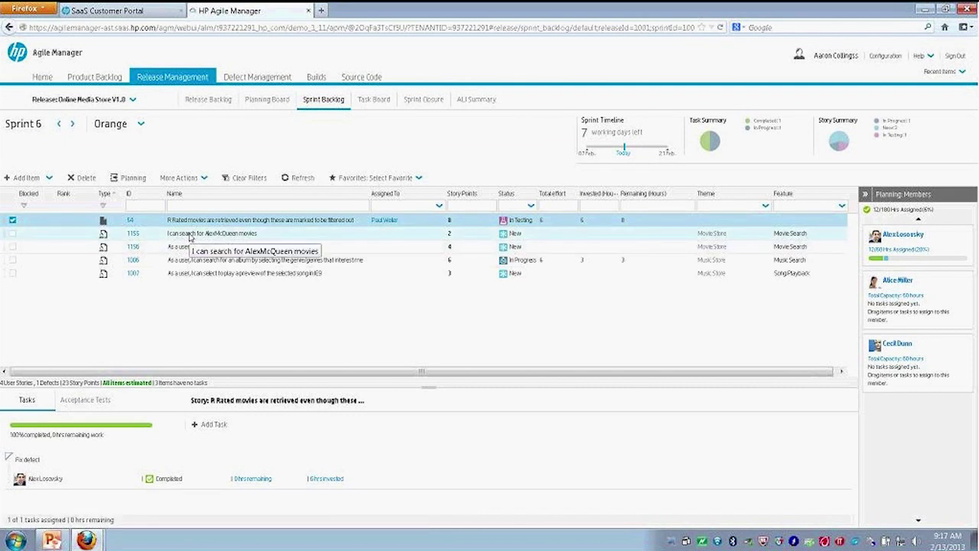
click(131, 222)
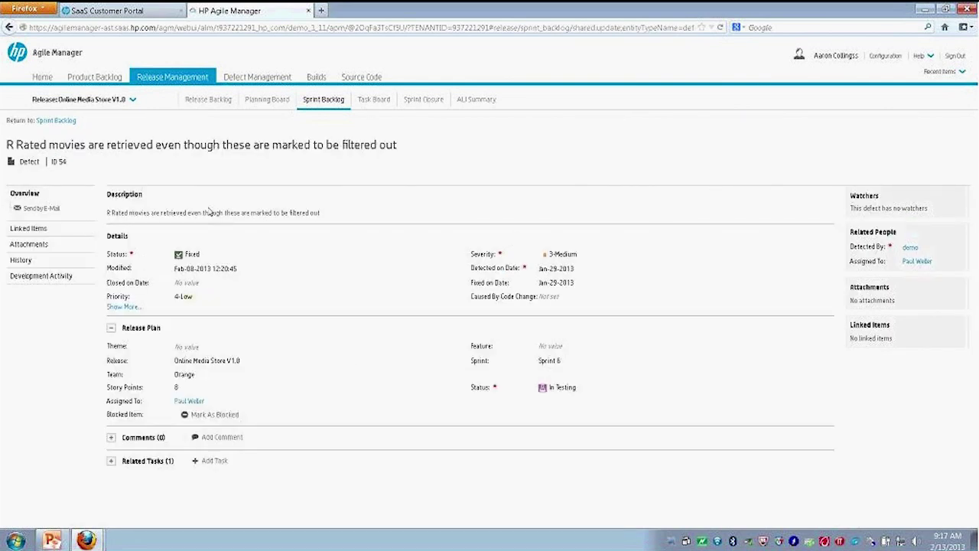
click(56, 121)
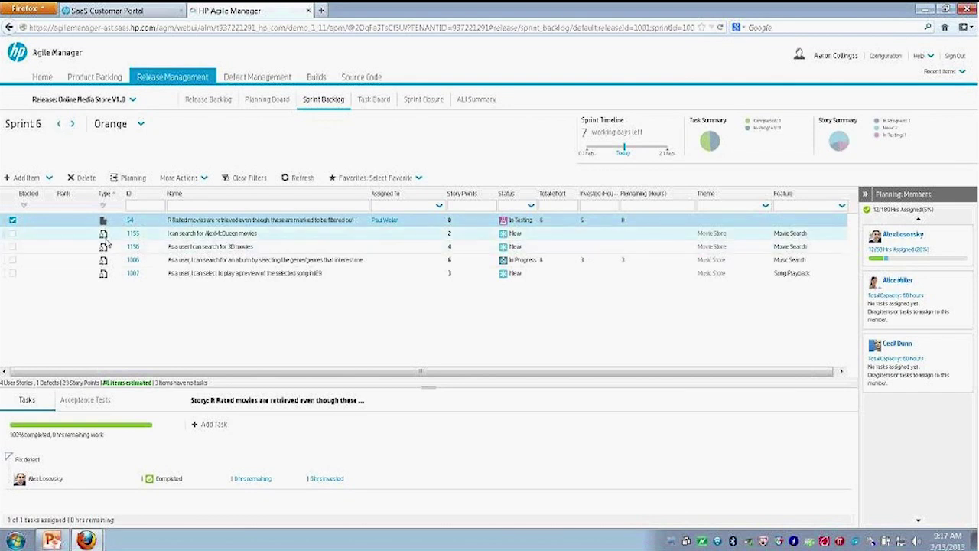
Step: Check the 3D movies story's acceptance tests and assign the story to the first listed team member
click(194, 252)
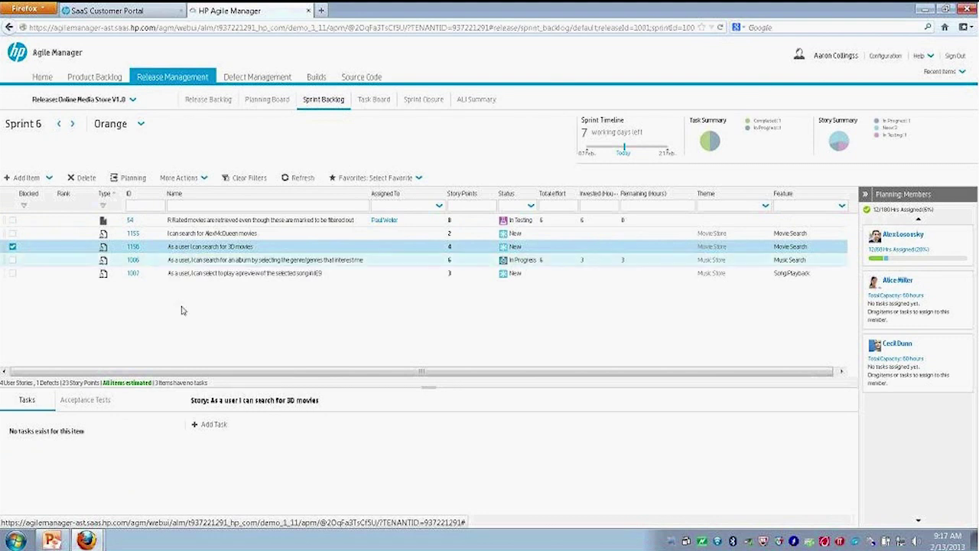
click(102, 406)
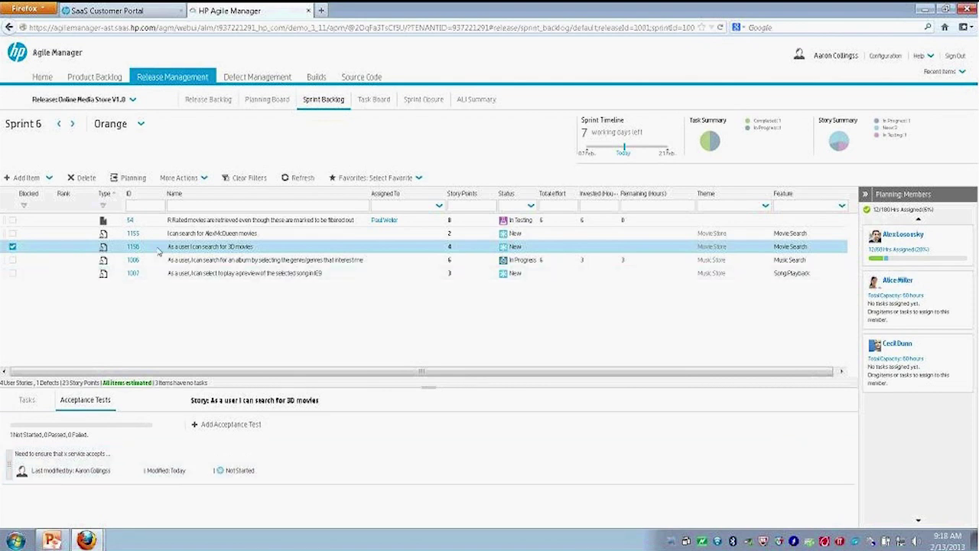
drag(154, 247, 932, 244)
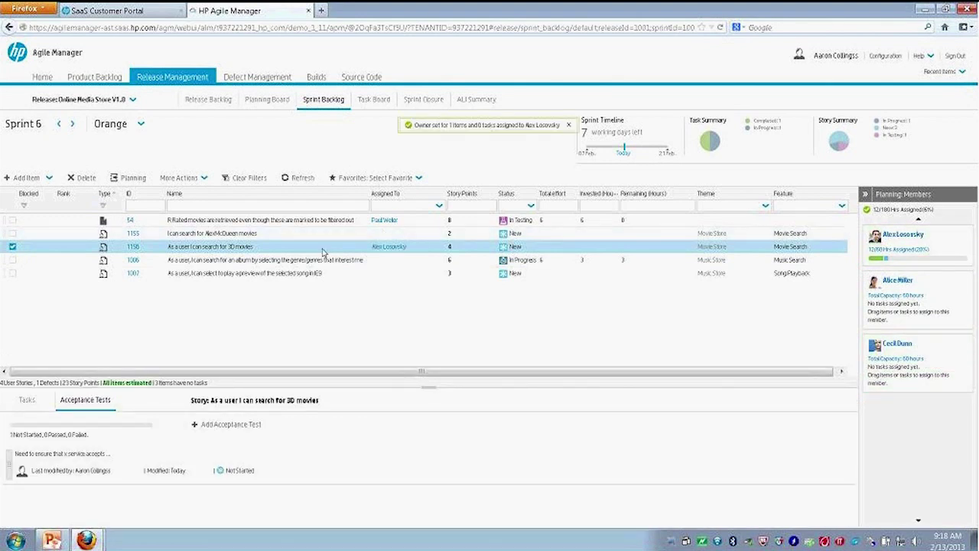
mouse_move(388, 249)
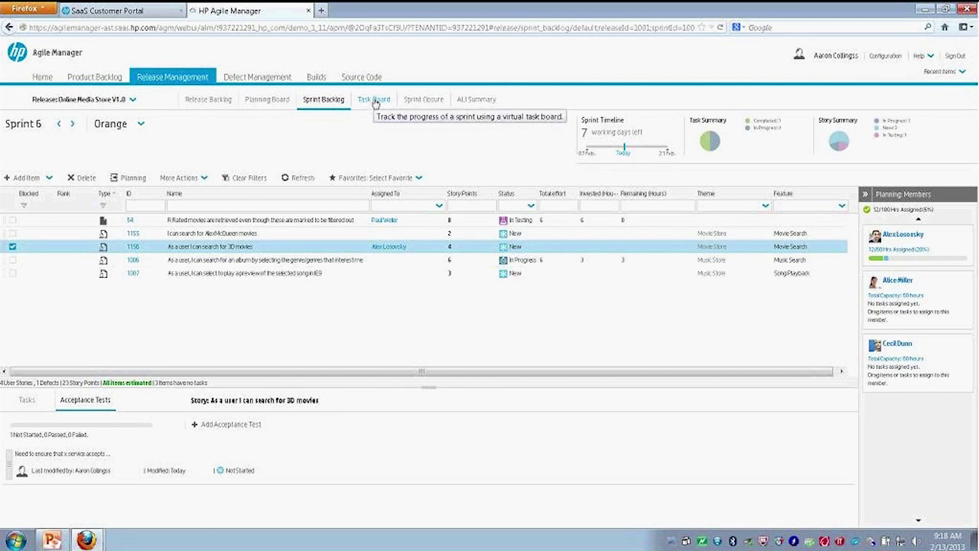
Step: Open the Sprint 6 task board for the Orange team and look through its backlog items
click(375, 100)
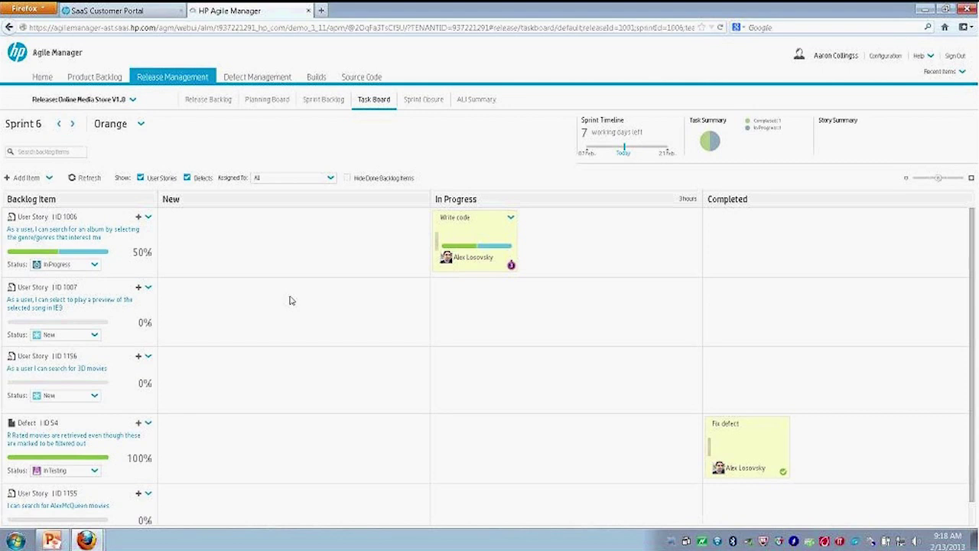
scroll(141, 436, down, 1)
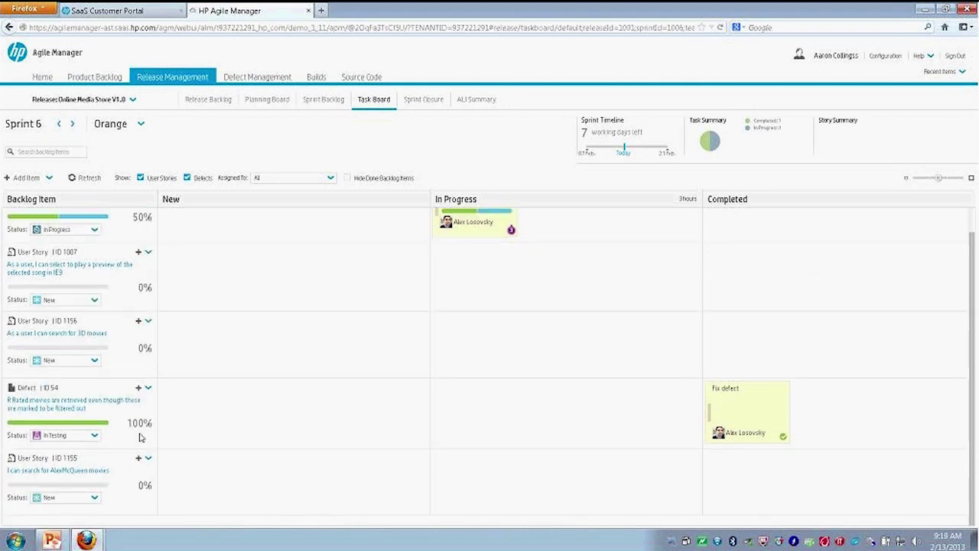
scroll(141, 437, up, 1)
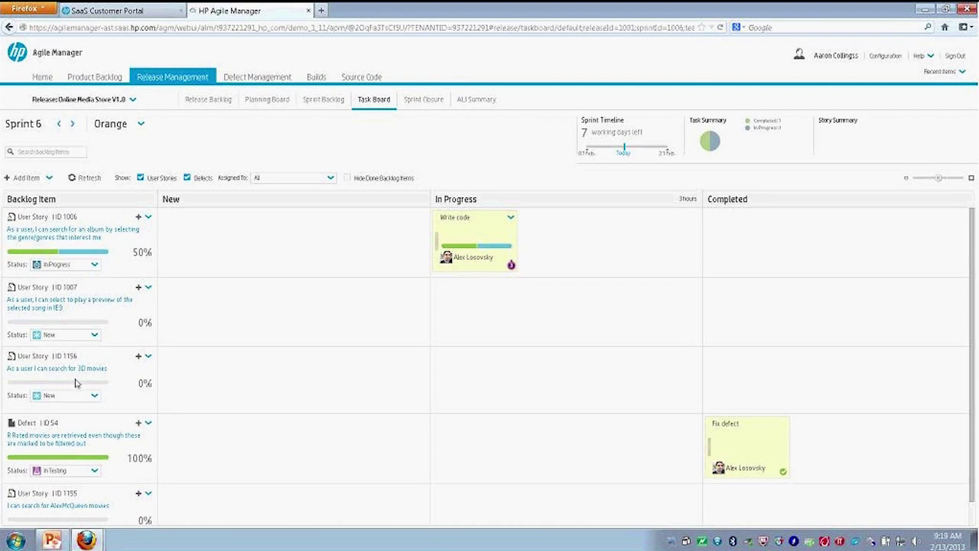
Step: Try the task board's assignee filter with different team members and leave it on the 3D movies story's owner
click(331, 181)
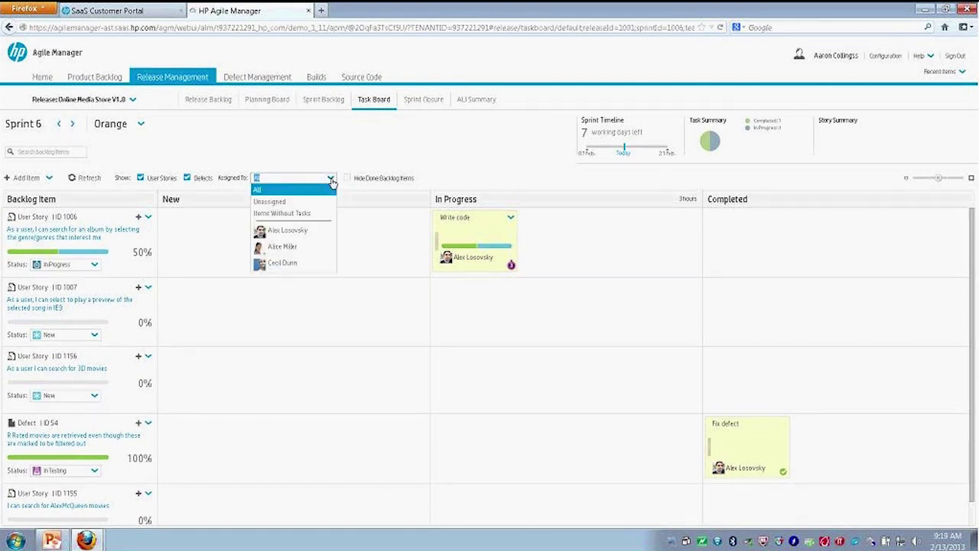
click(290, 235)
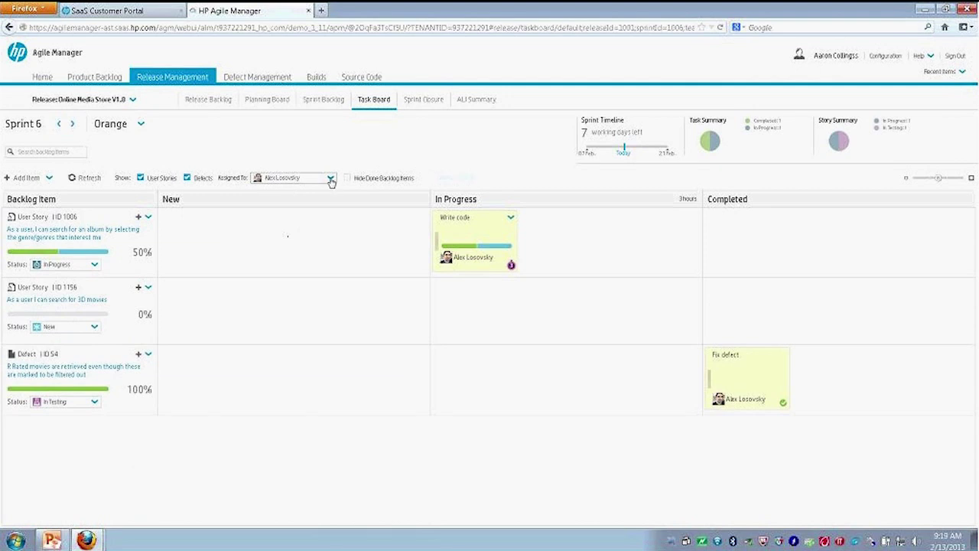
click(332, 178)
click(305, 247)
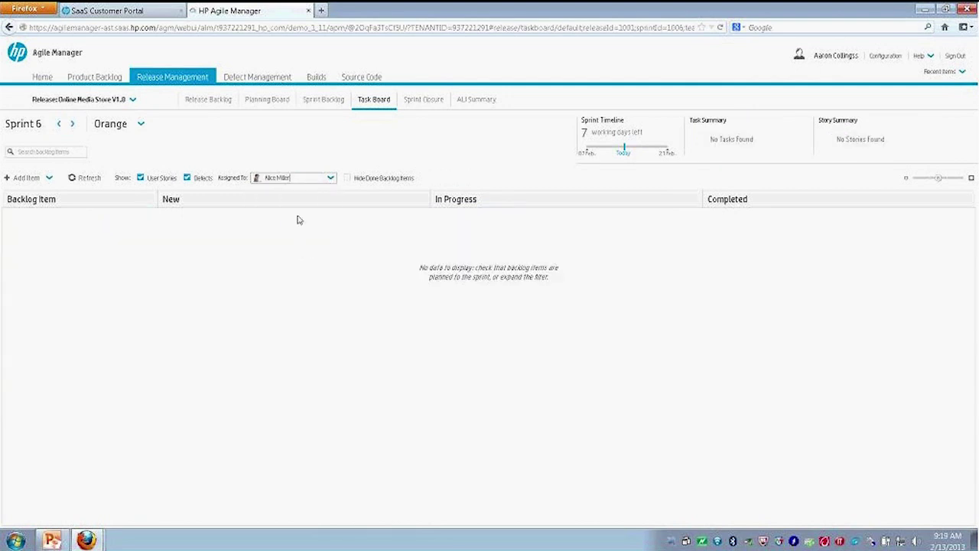
click(331, 178)
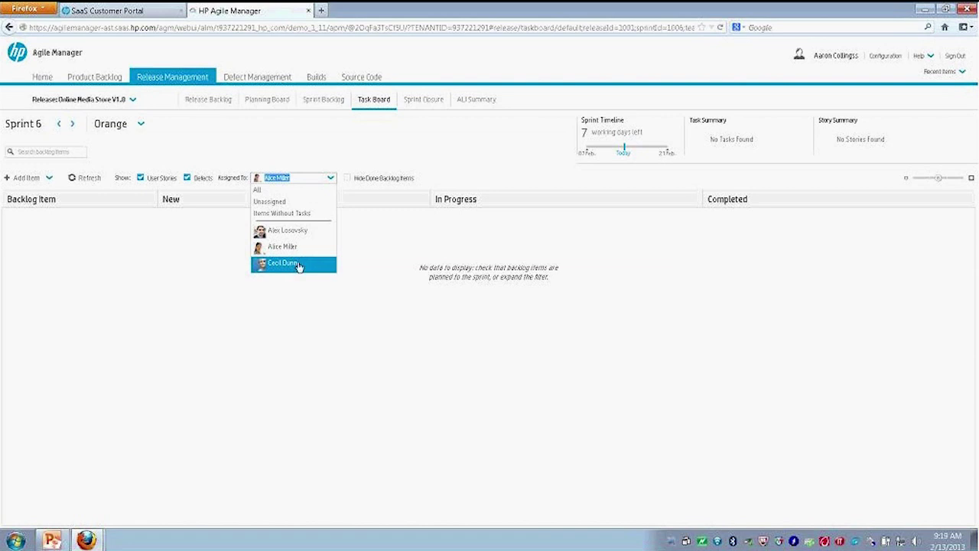
click(300, 231)
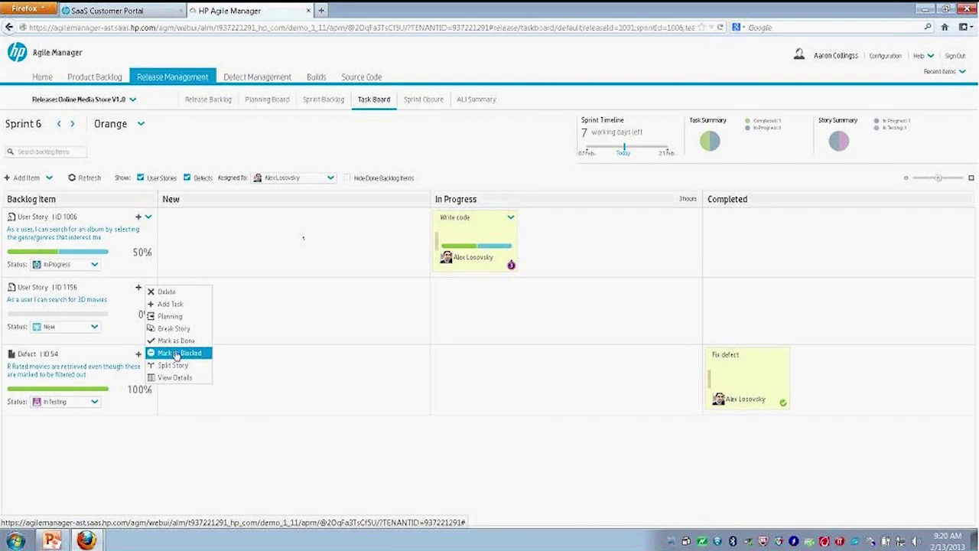
Step: Start a new task entry for the 3D movies story listing "1. Create a Web Interface", "2. Create a stored proc" and "3. Create a Web Service"
click(182, 305)
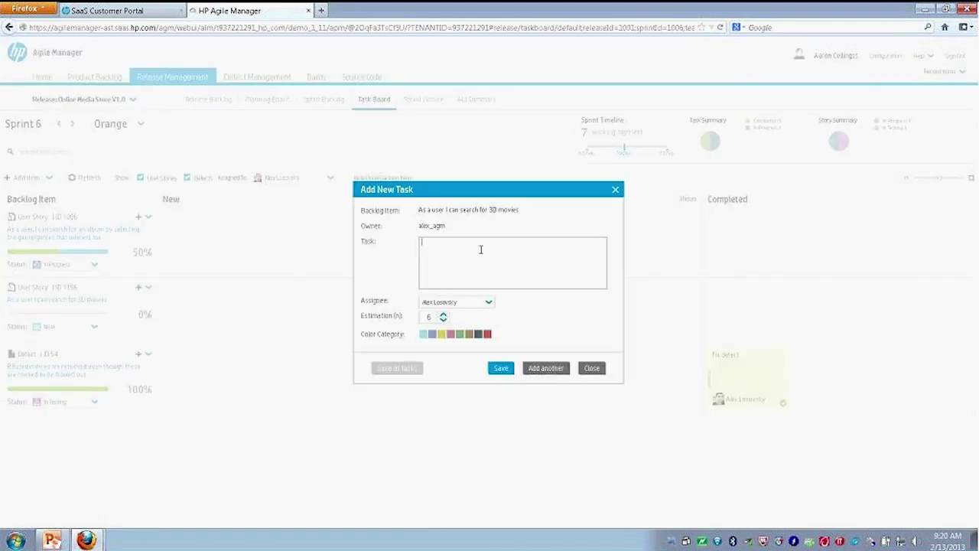
text(1. )
text(Create a)
text( We)
text(b)
text( Interface )
text(2.)
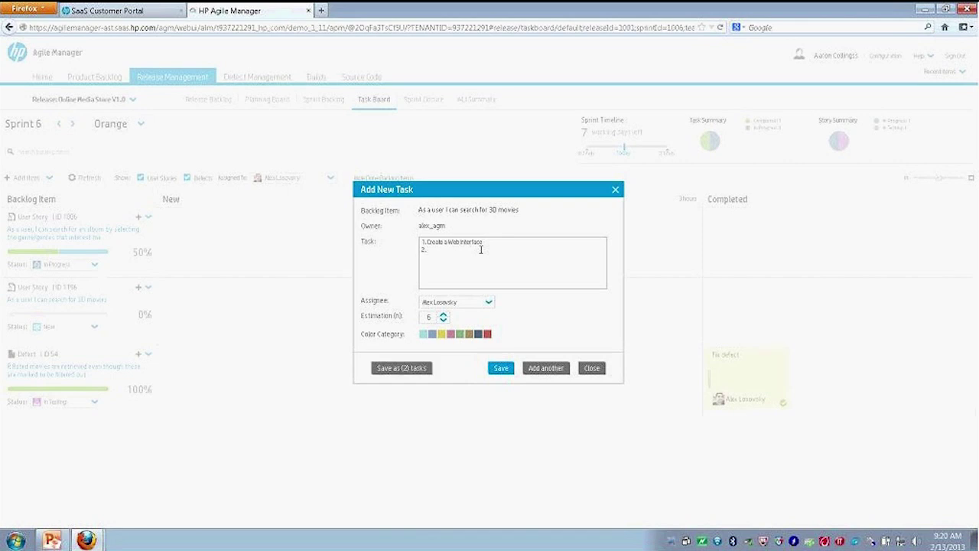
text(Create a stored proc)
key(Return)
text(3.Create a Web Service)
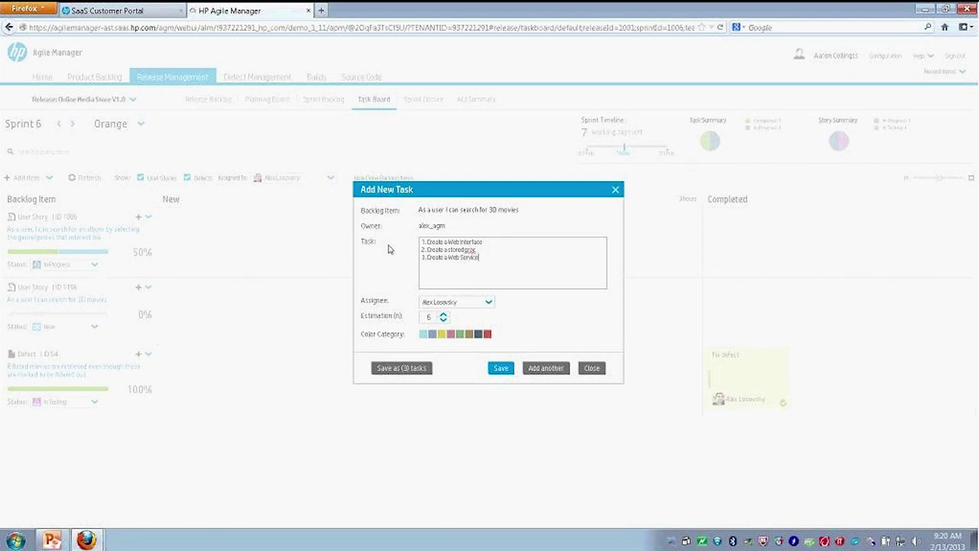
Step: Set the estimation to 3 hours with the red color category and save the entry as three separate tasks
click(443, 322)
click(489, 302)
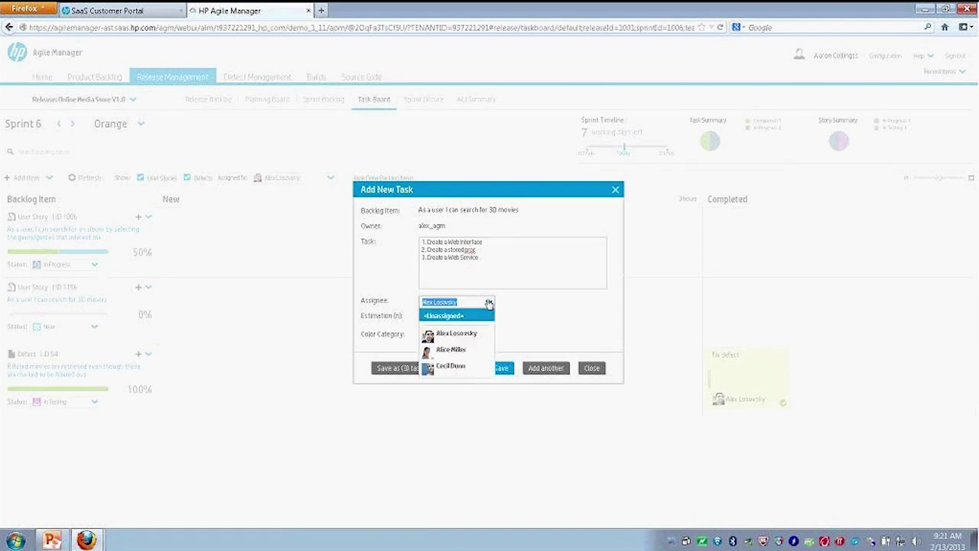
click(475, 301)
click(508, 306)
click(441, 317)
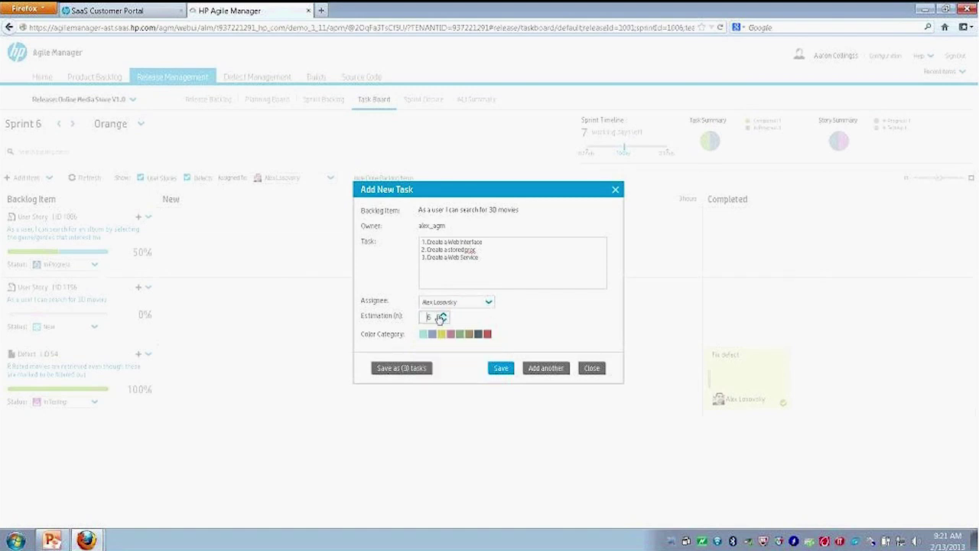
double_click(429, 317)
text(3)
click(488, 334)
click(416, 369)
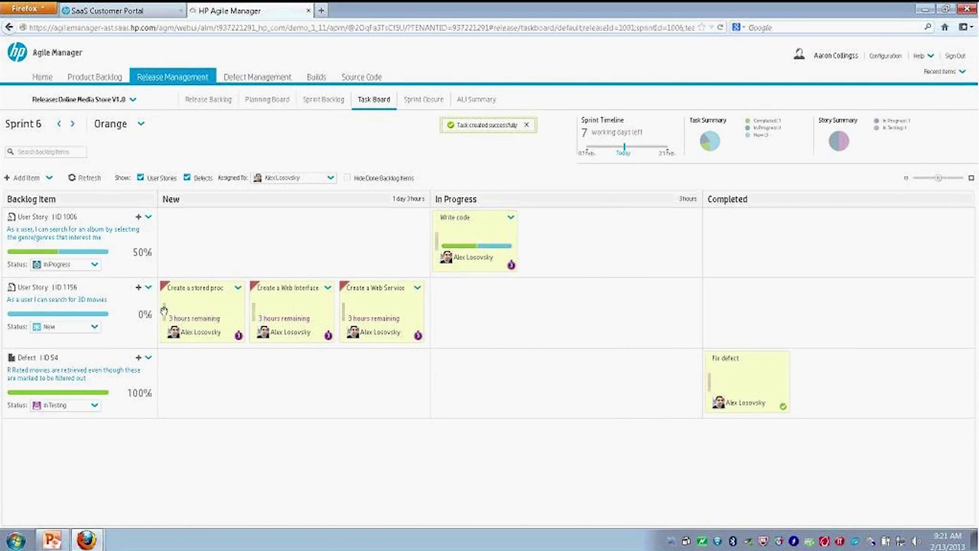
Step: Move the "Create a stored proc" task to In Progress and update its remaining effort to 1 hour
drag(166, 308, 463, 312)
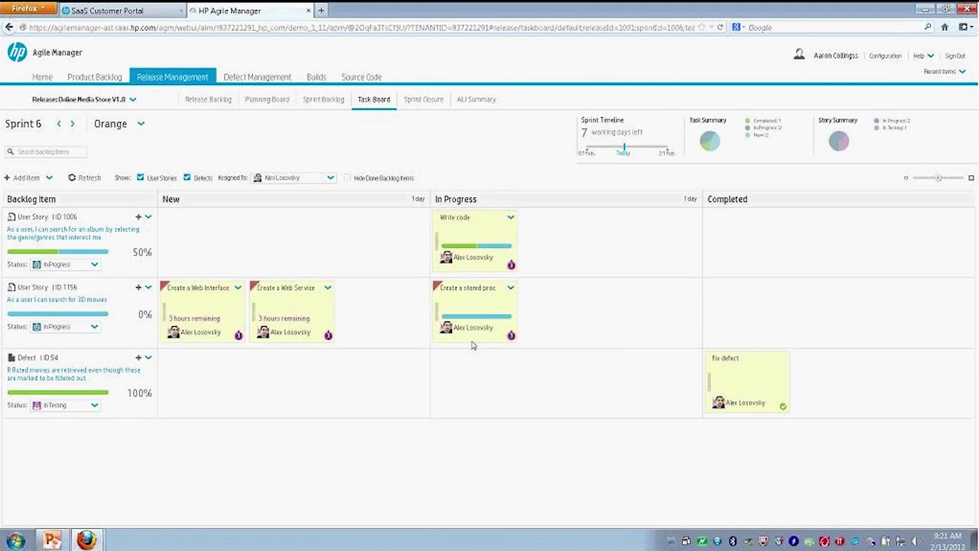
click(511, 336)
click(525, 346)
Step: Move the "Create a Web Service" task to Completed and the "Create a Web Interface" task to In Progress
drag(256, 310, 736, 300)
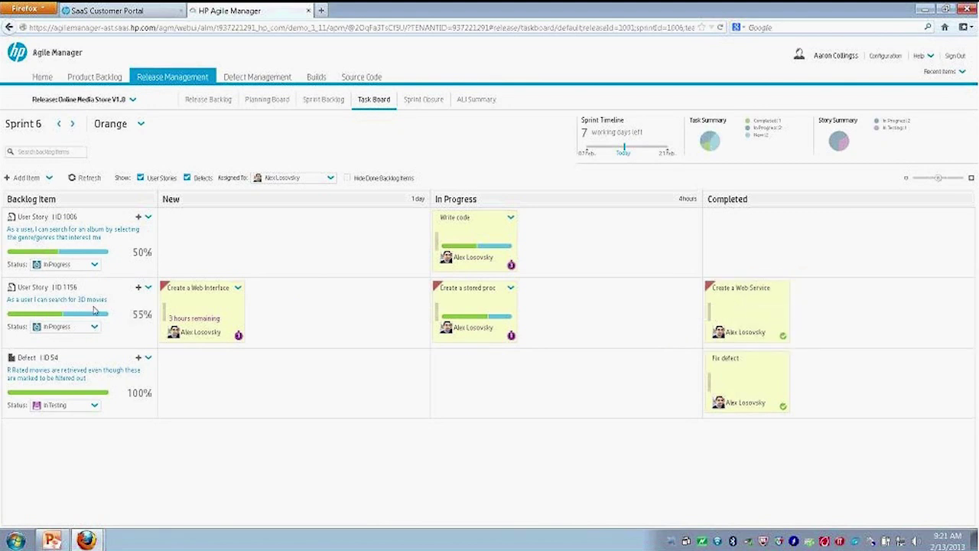
drag(163, 313, 527, 319)
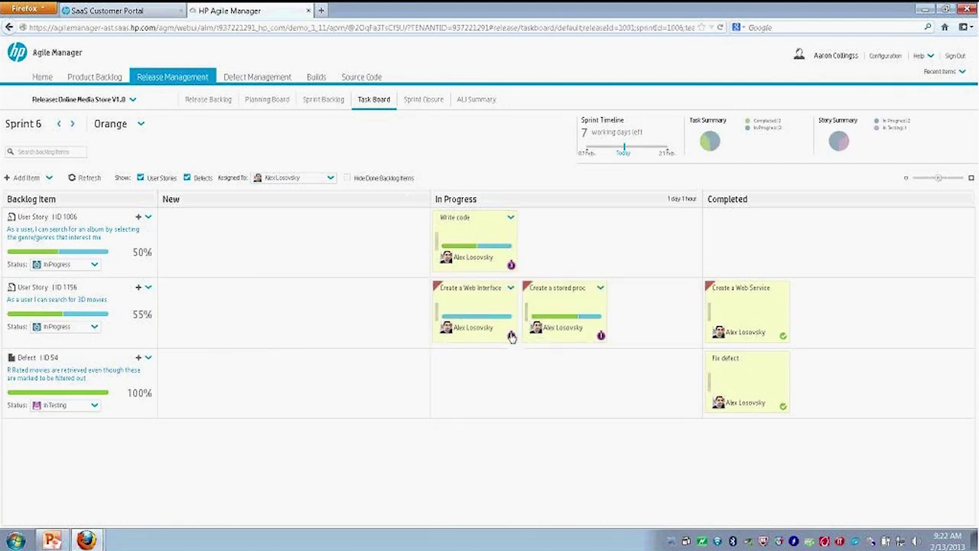
right_click(489, 306)
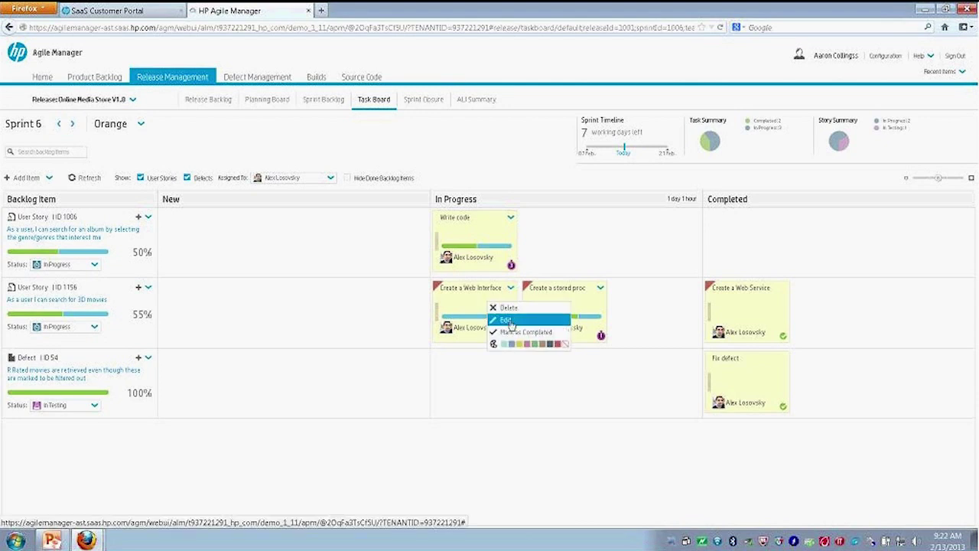
click(510, 321)
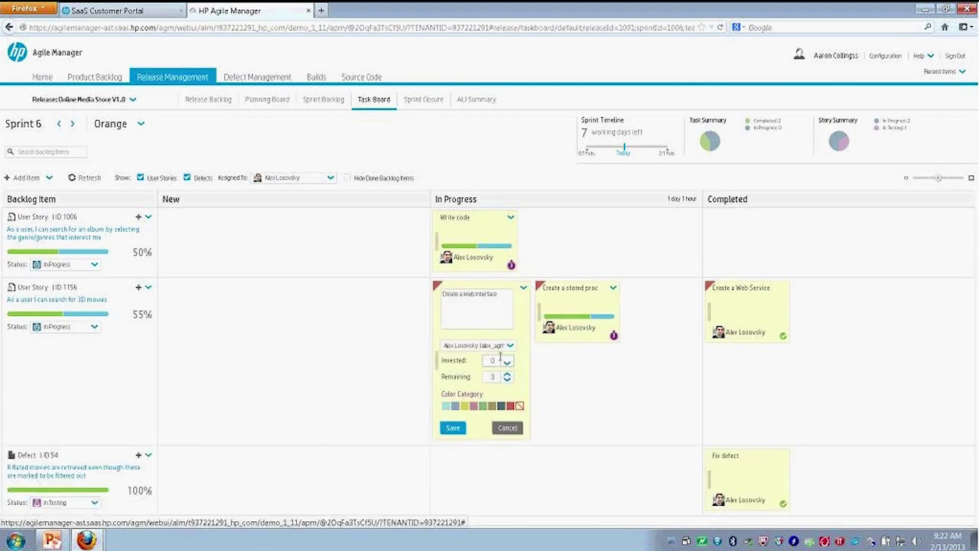
triple_click(506, 379)
text(3)
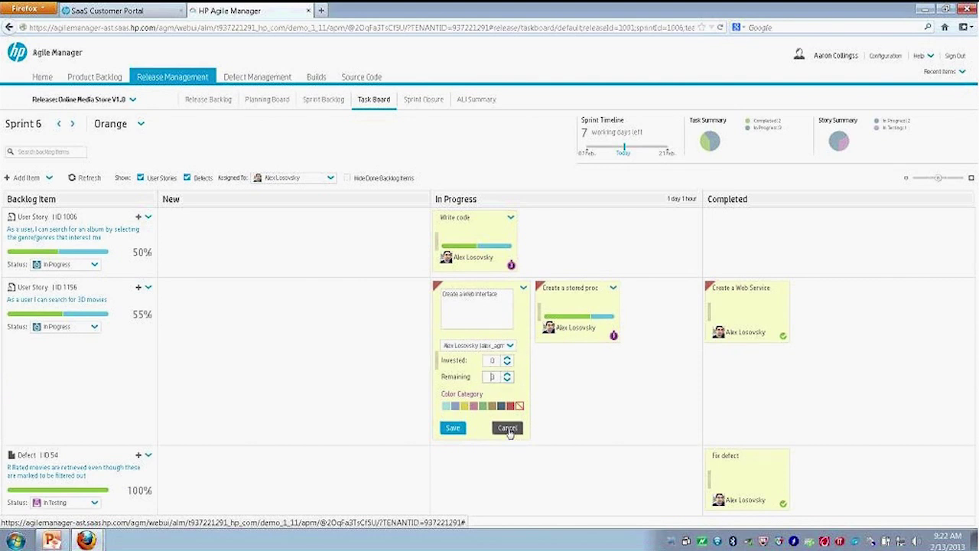
click(507, 428)
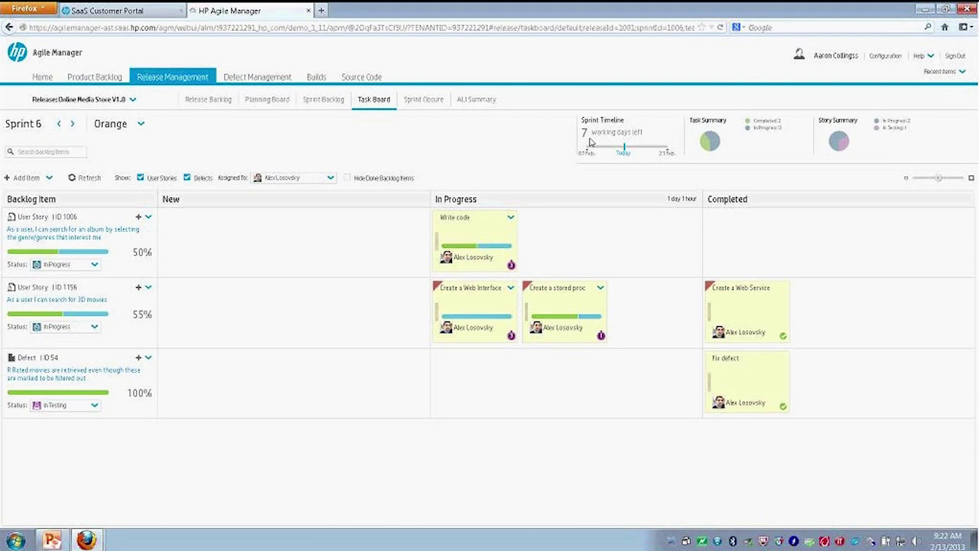
Step: Open the Sprint Closure page for Sprint 6 and look over the backlog status and retrospective notes
click(421, 105)
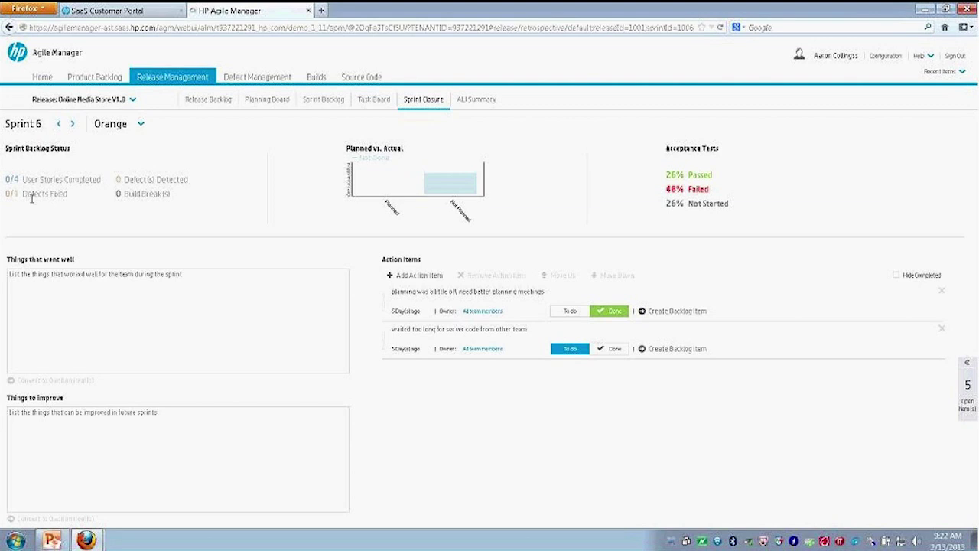
click(92, 317)
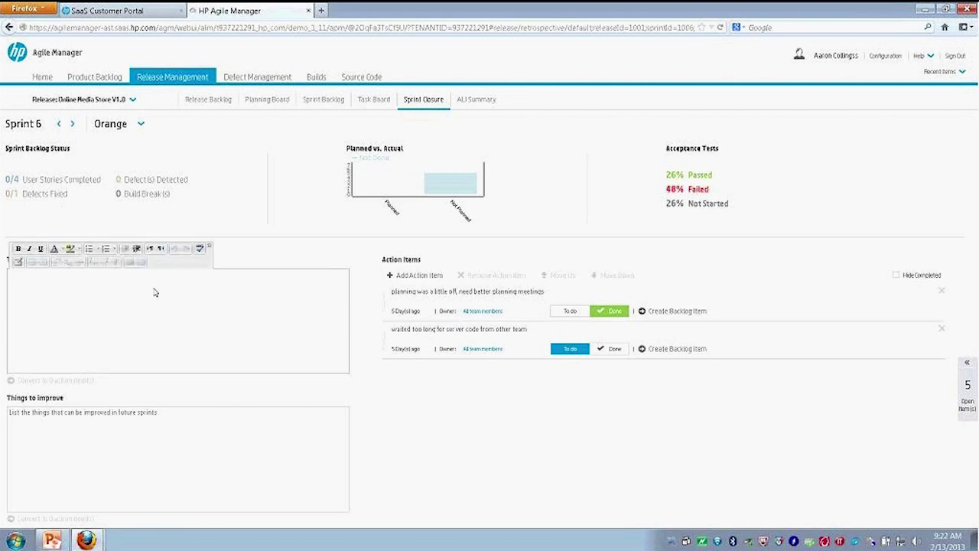
click(267, 250)
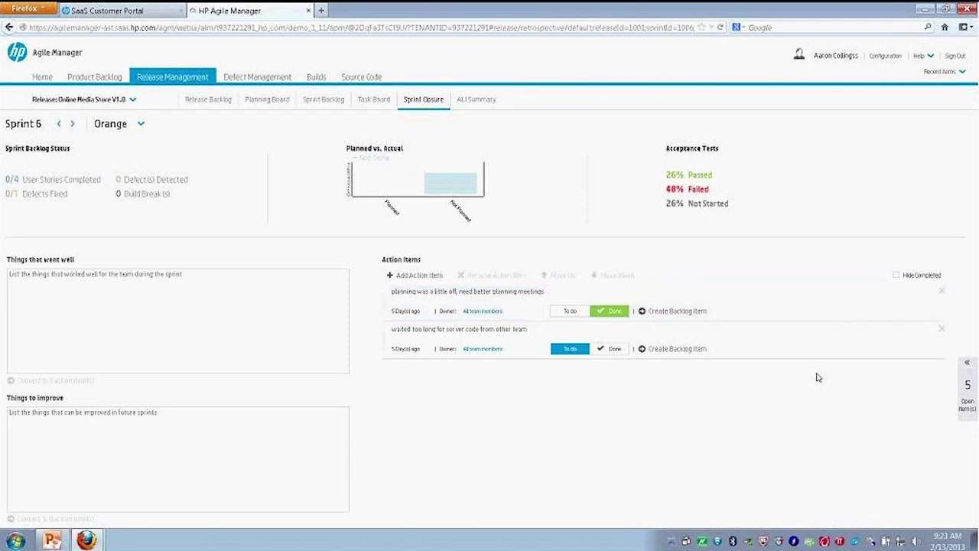
Step: Examine the sprint's open items and the release, sprint and team options for replanning user story 1006
click(968, 365)
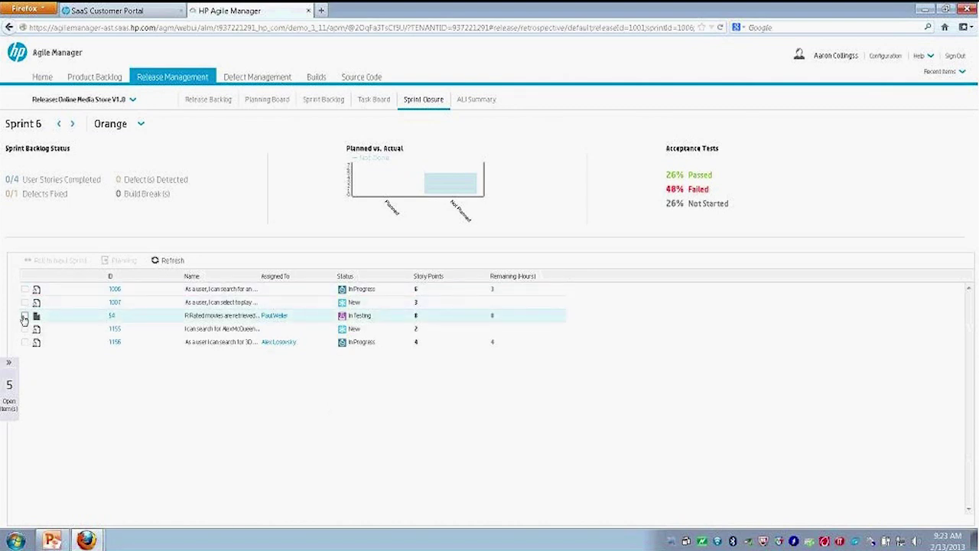
click(25, 290)
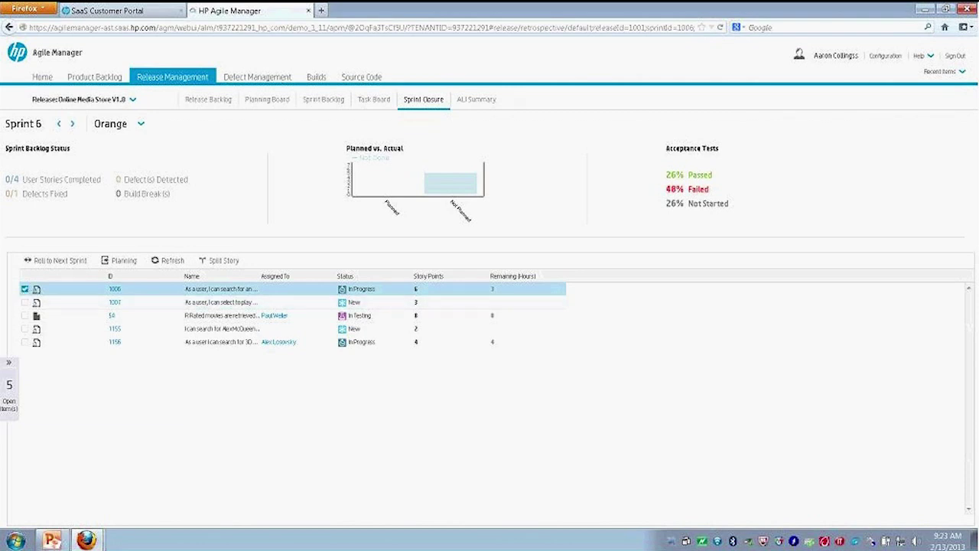
click(121, 262)
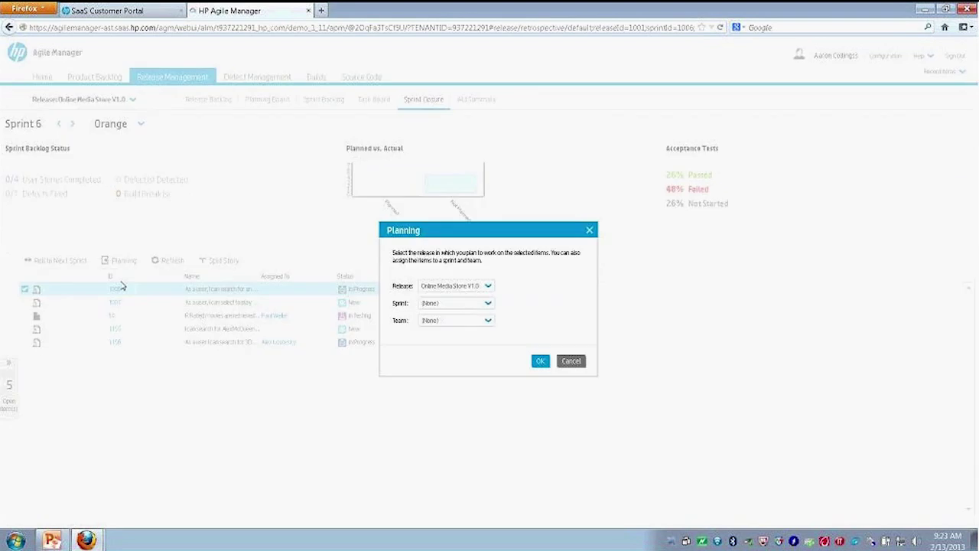
click(491, 289)
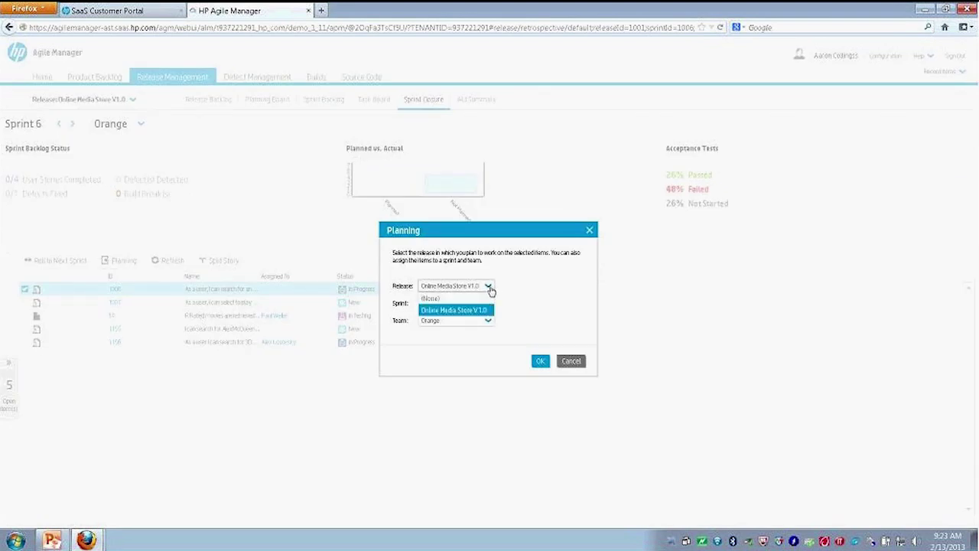
click(490, 289)
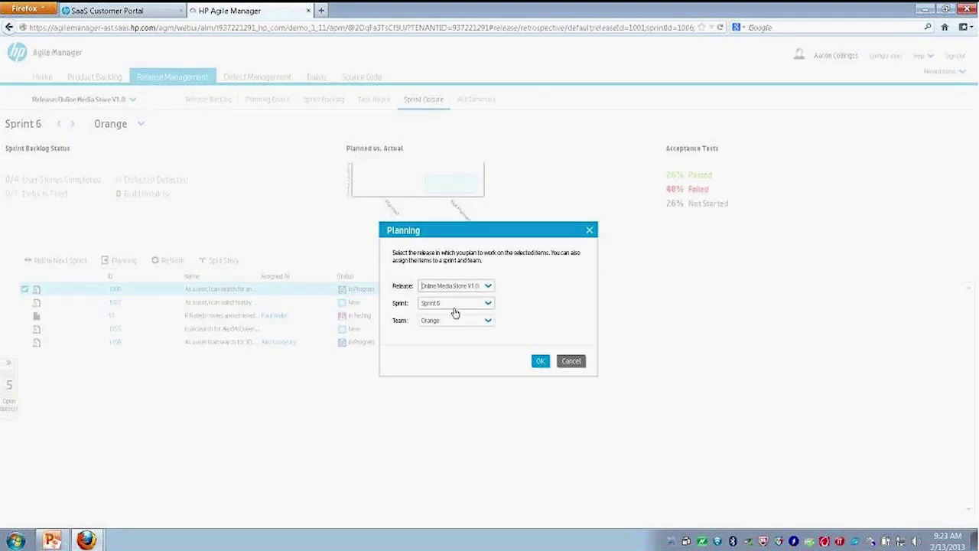
click(490, 305)
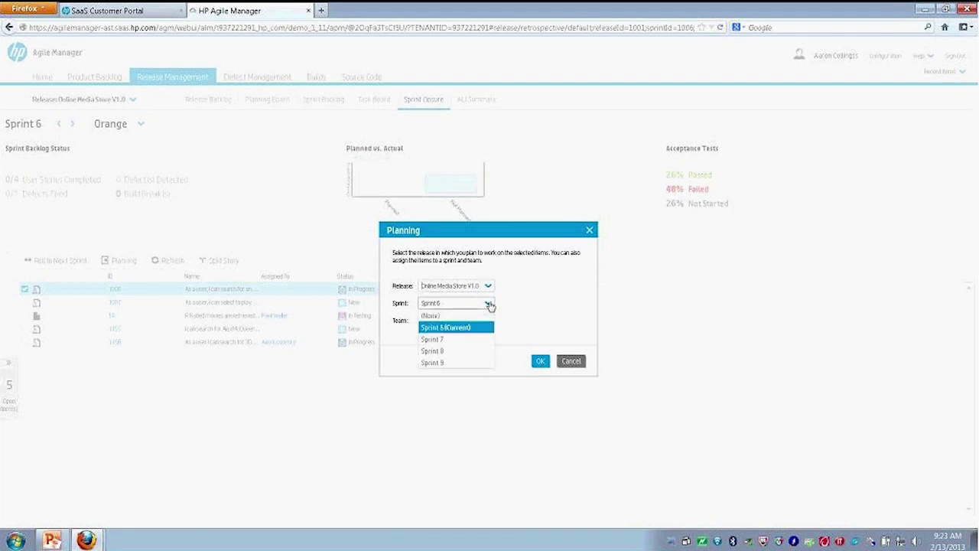
click(491, 305)
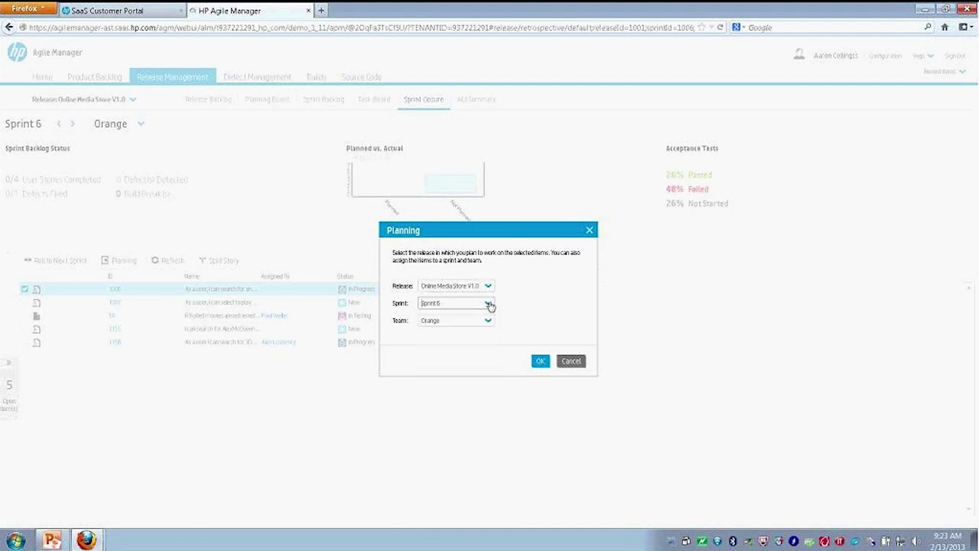
click(489, 322)
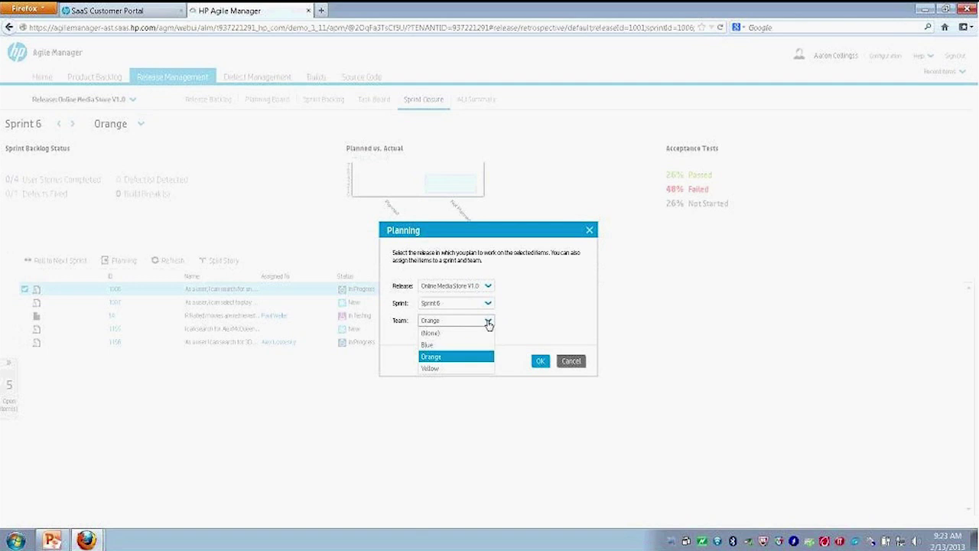
click(489, 324)
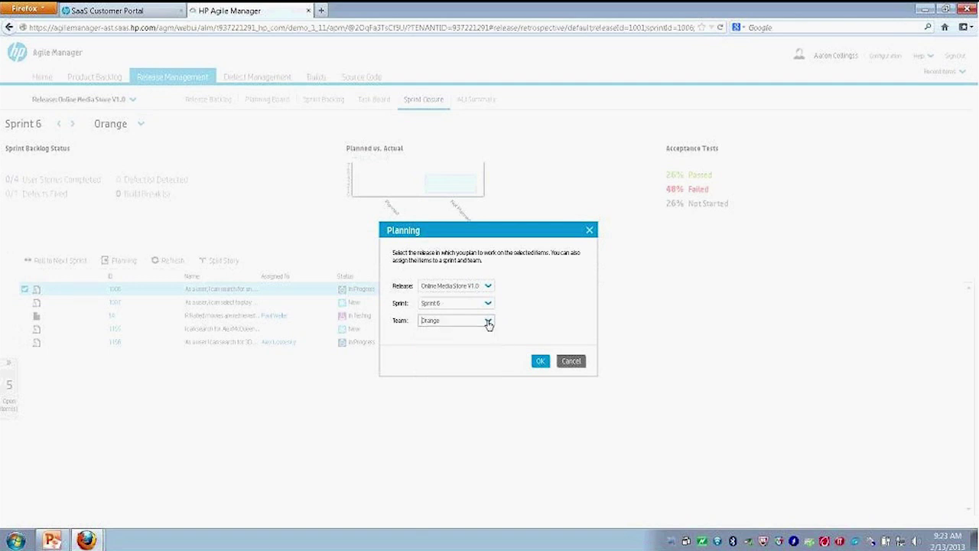
click(576, 363)
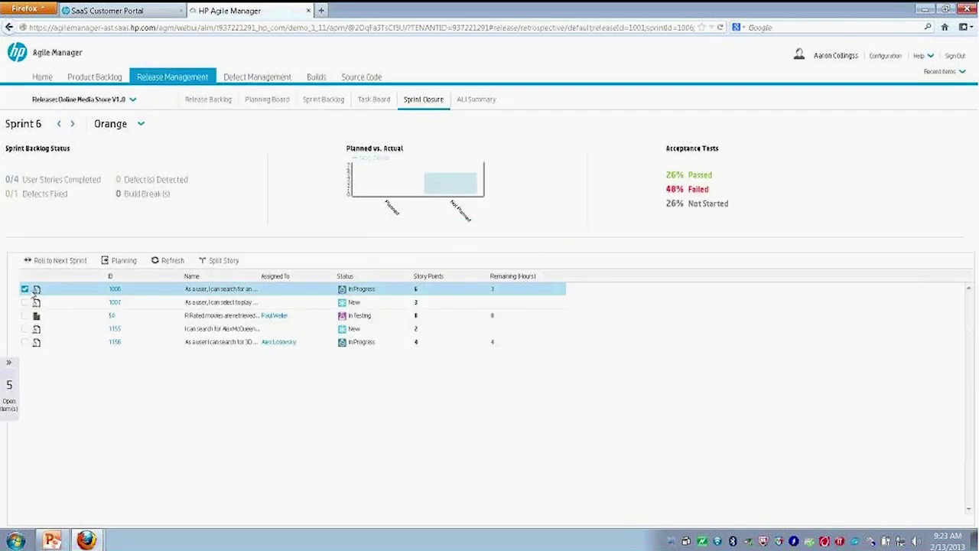
click(25, 289)
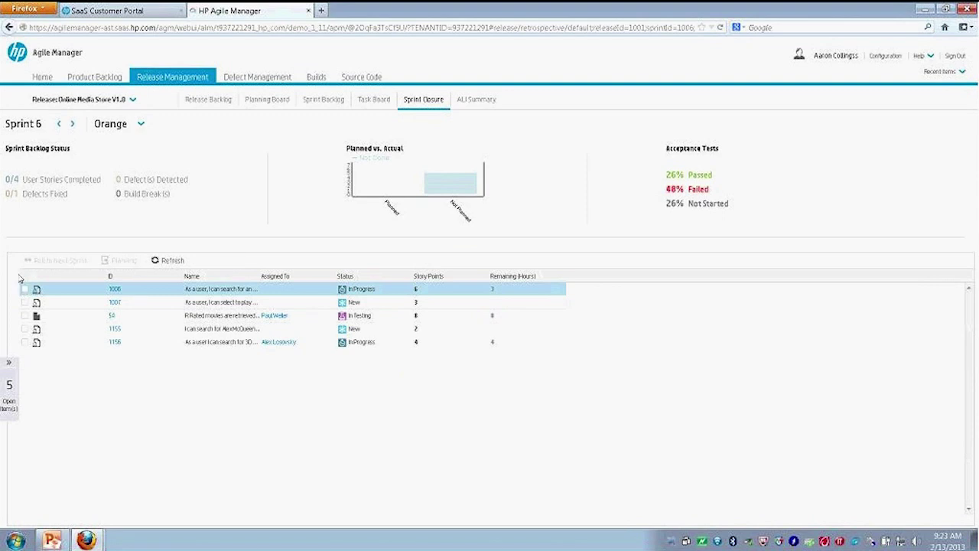
click(10, 366)
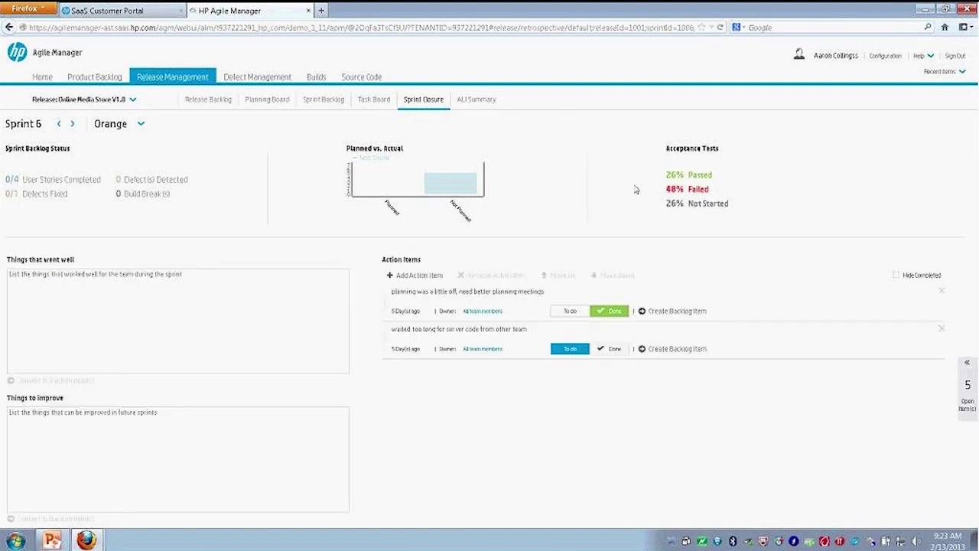
Step: Move the "Create a stored proc" and "Create a Web Interface" tasks to Completed and set the 3D movies story to Done, accepting its acceptance test as passed
click(373, 100)
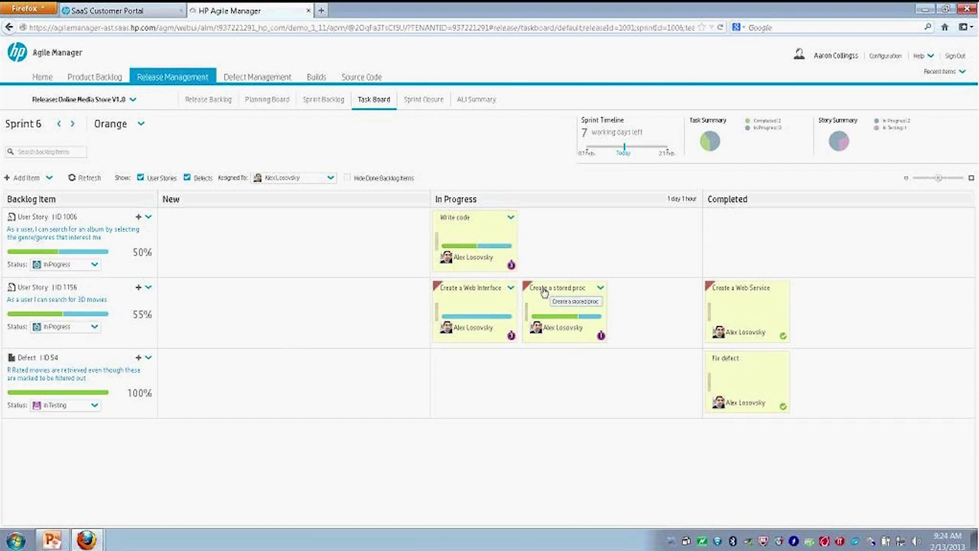
drag(526, 316, 715, 318)
drag(478, 315, 859, 317)
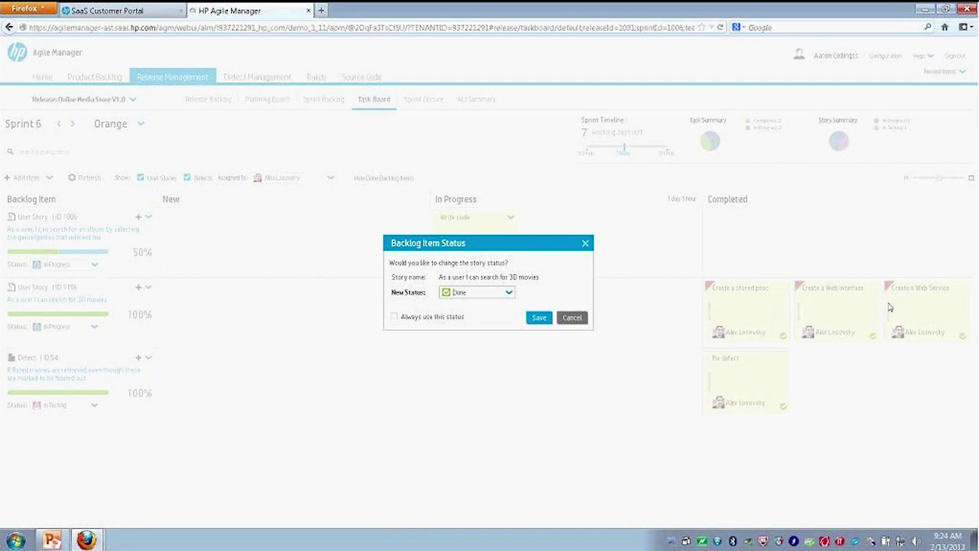
click(540, 318)
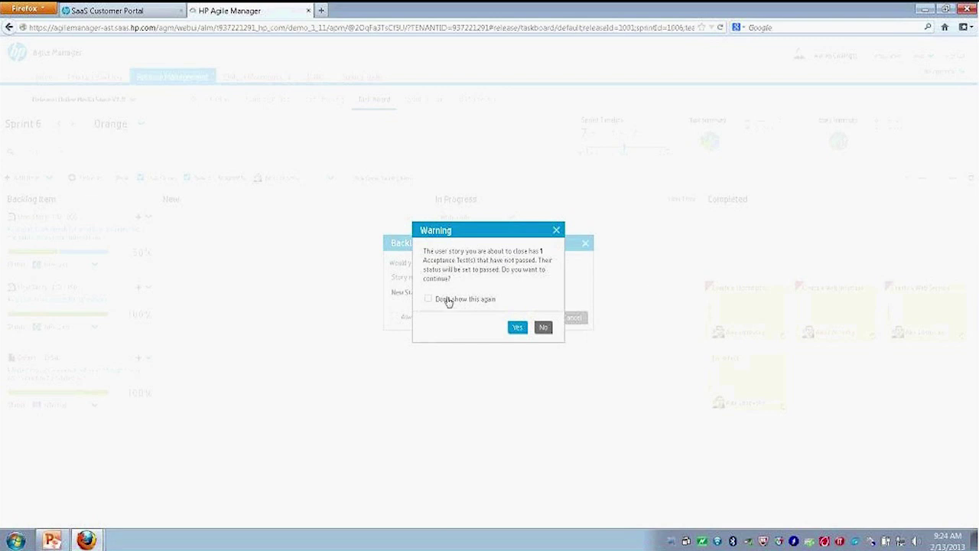
click(518, 328)
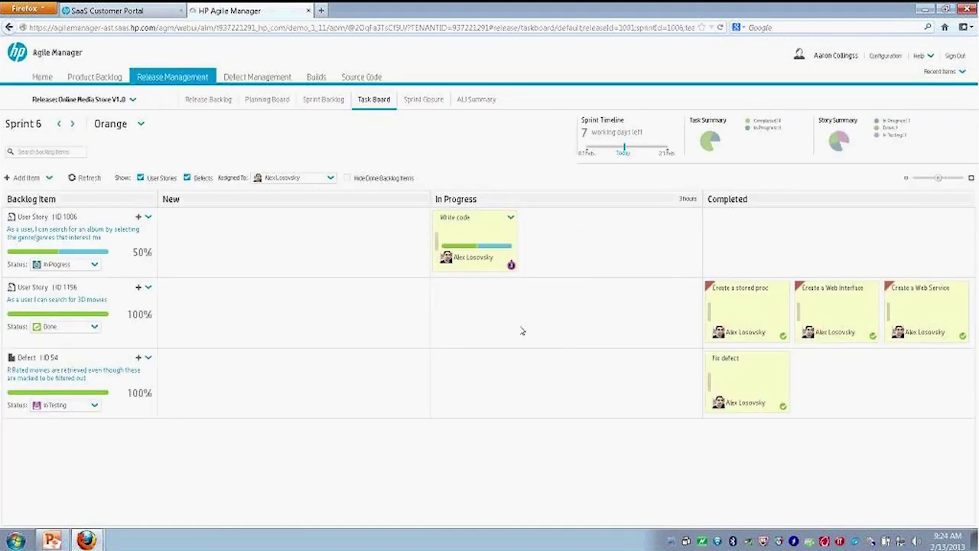
Step: Review the updated Sprint Closure page and the ALI Summary for the Online Media Store V1.0 release
click(426, 100)
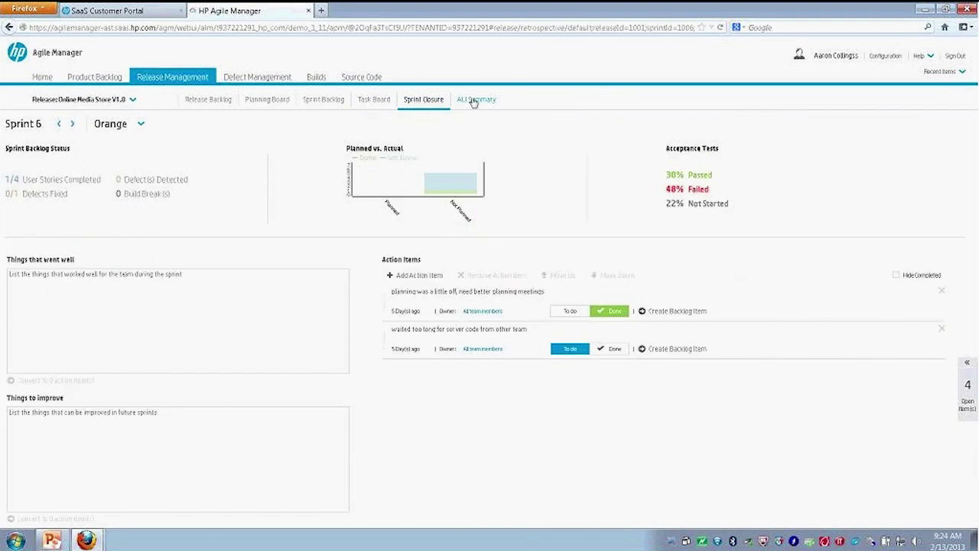
click(473, 100)
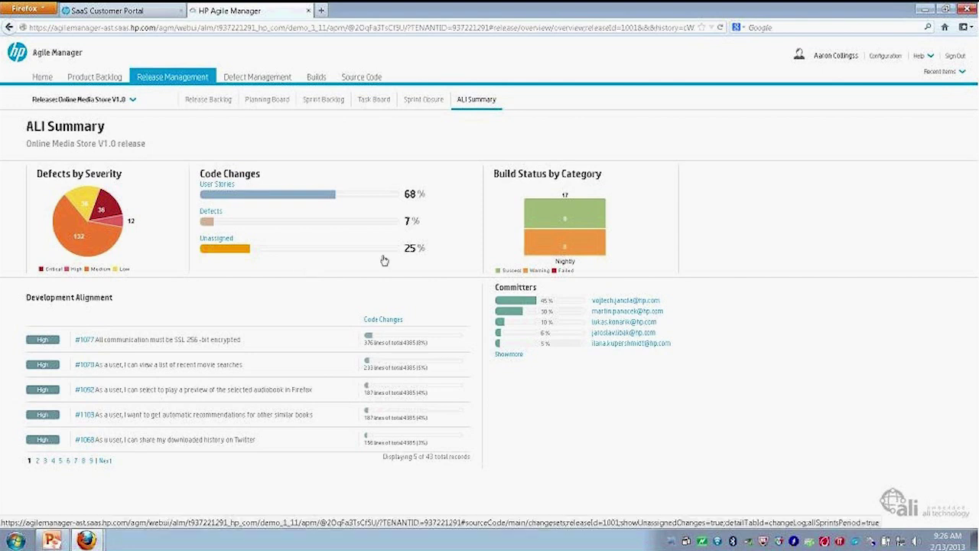
click(565, 189)
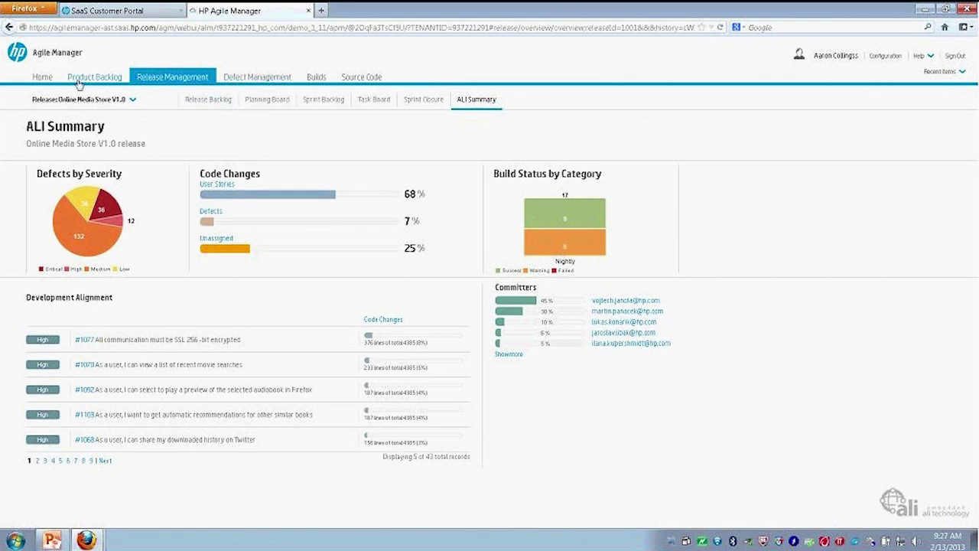
Step: Open the Home dashboard and examine the Sprint 6 burn down, backlog lifecycle, velocity and workload widgets for team Orange
click(42, 78)
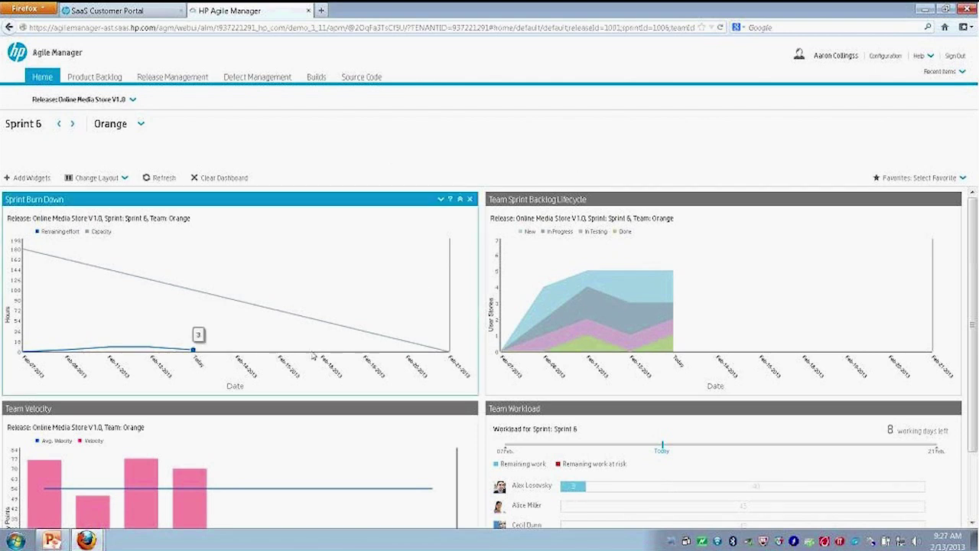
mouse_move(672, 320)
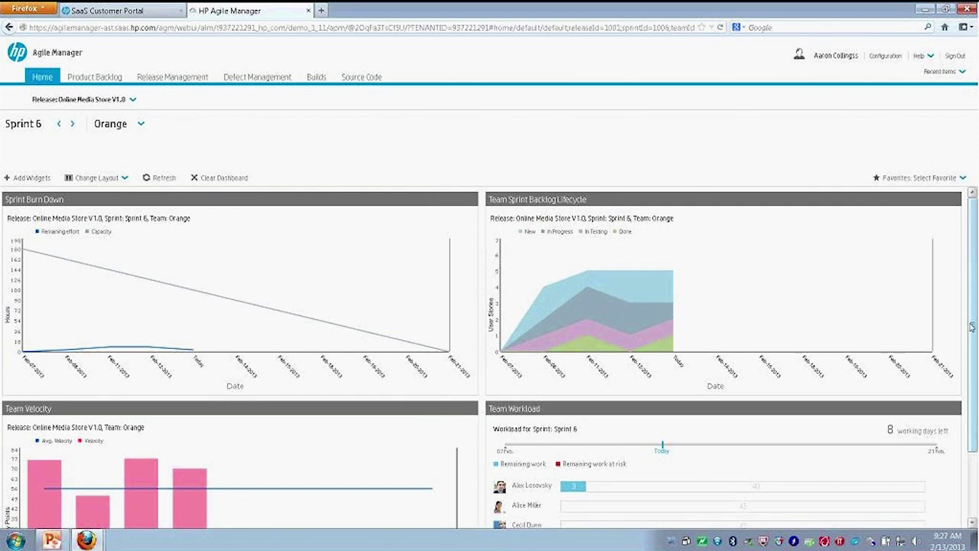
mouse_move(626, 312)
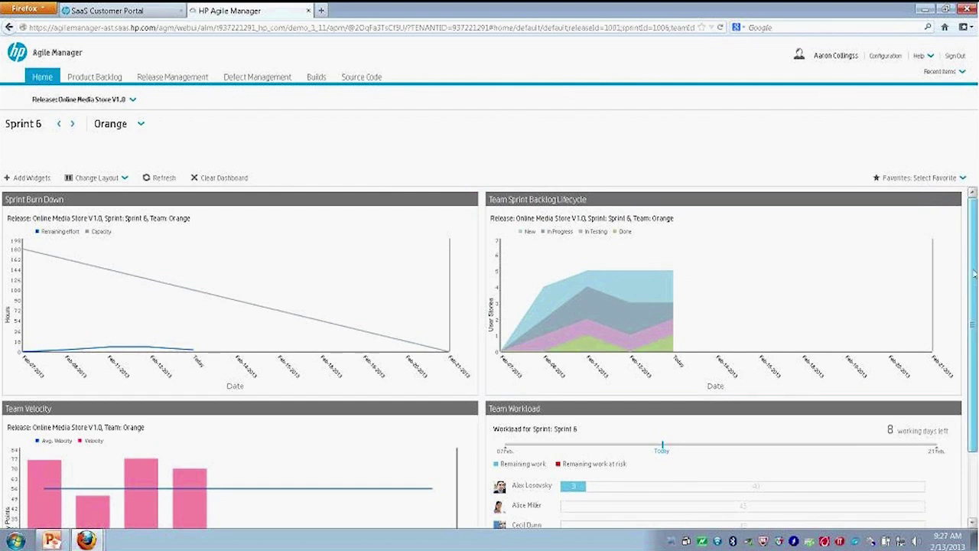
scroll(971, 276, down, 2)
scroll(715, 260, up, 2)
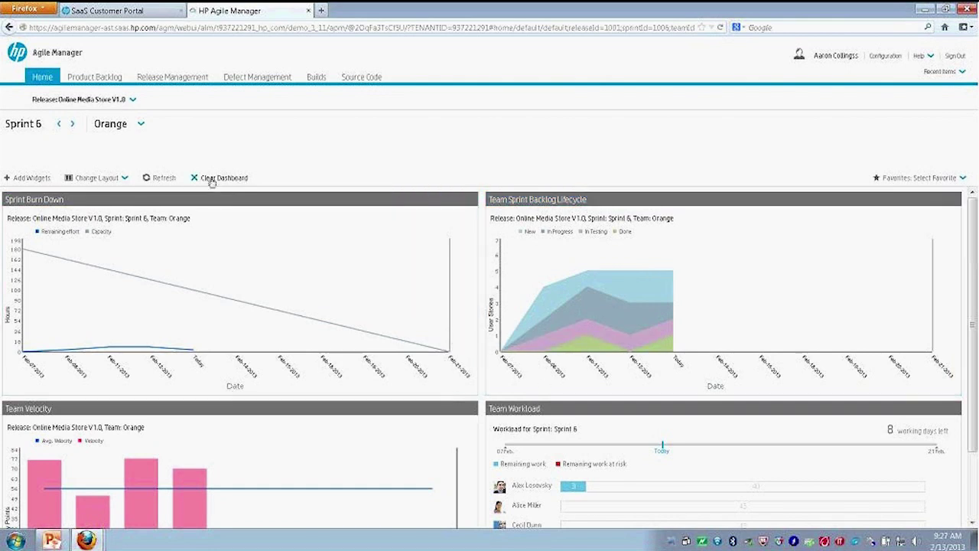
Step: Browse the full catalogue of available dashboard widgets without adding any, and review the Team Velocity and Team Workload widgets on the dashboard
click(32, 178)
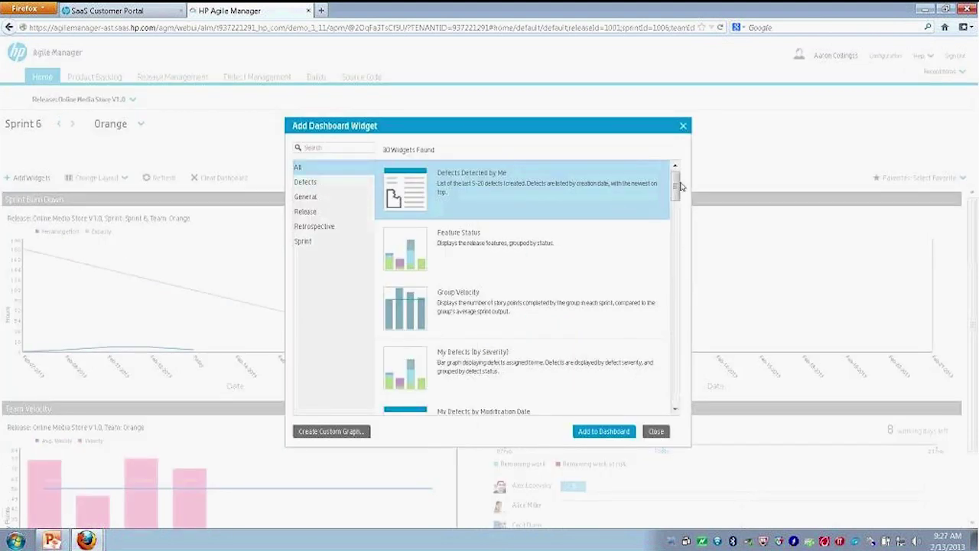
drag(677, 186, 678, 236)
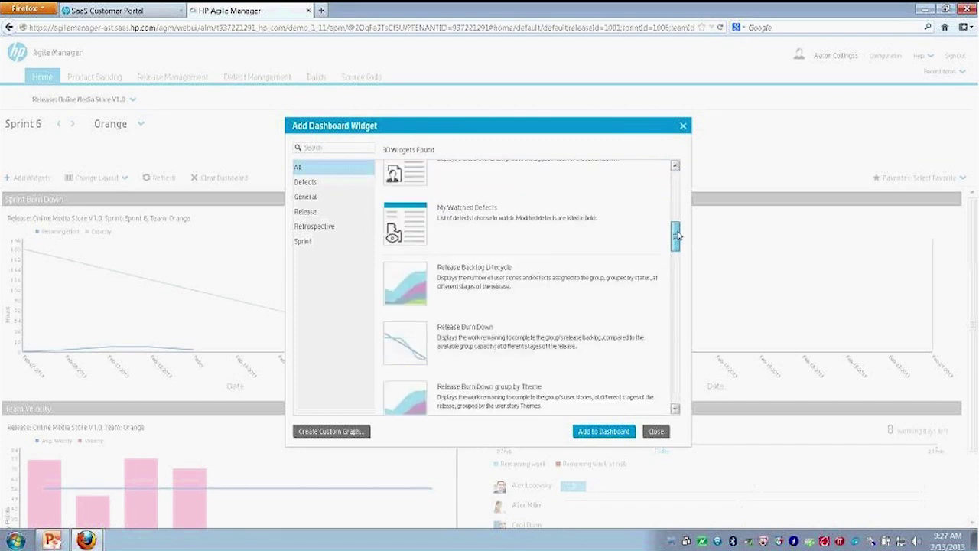
drag(678, 236, 676, 260)
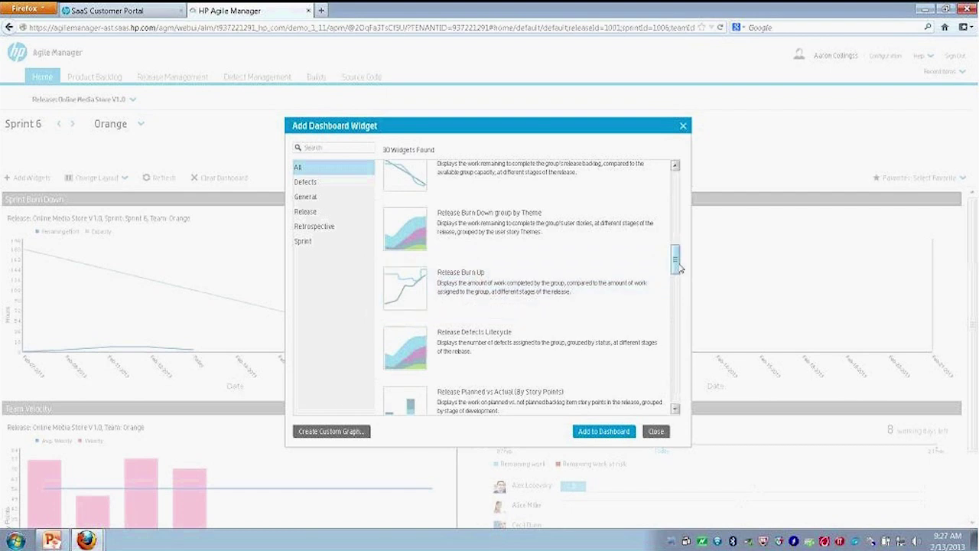
drag(676, 263, 679, 313)
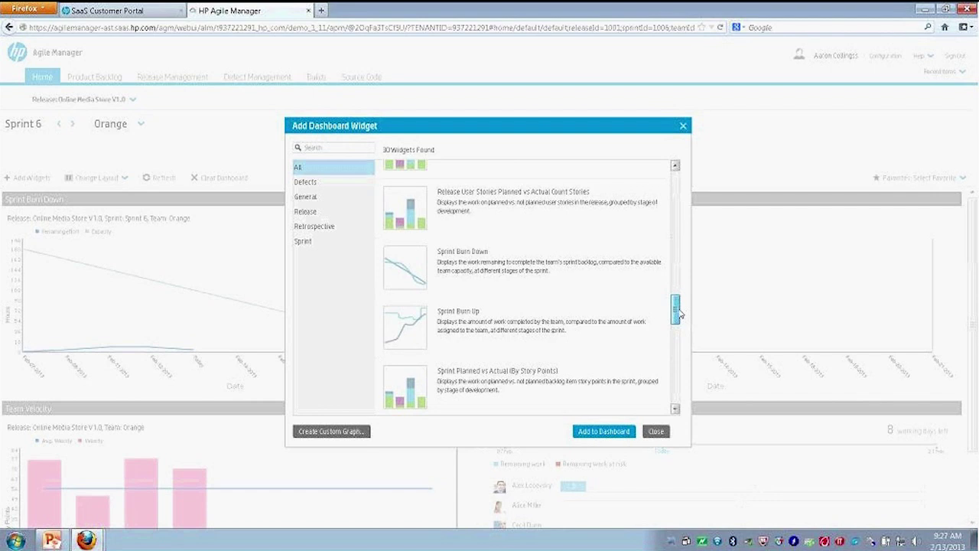
drag(676, 310, 676, 369)
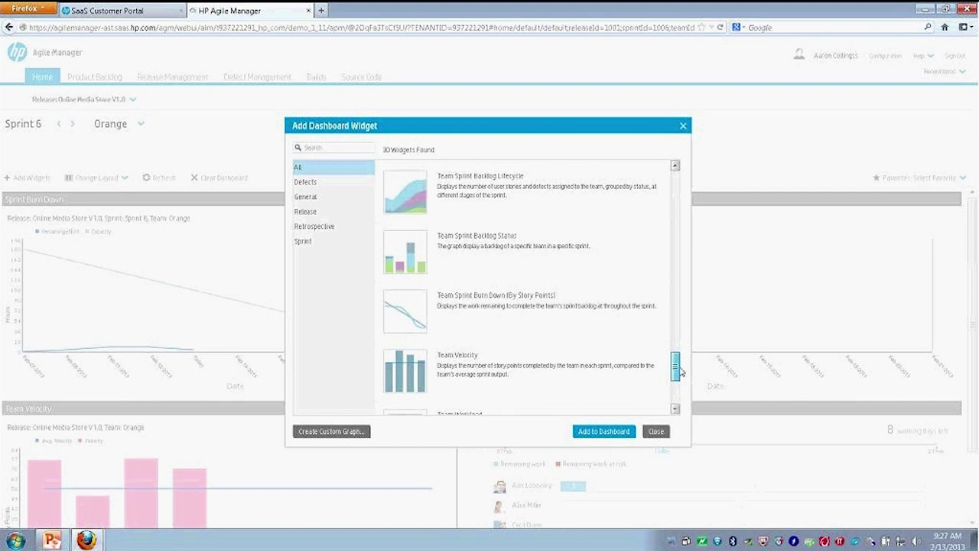
drag(680, 372, 678, 384)
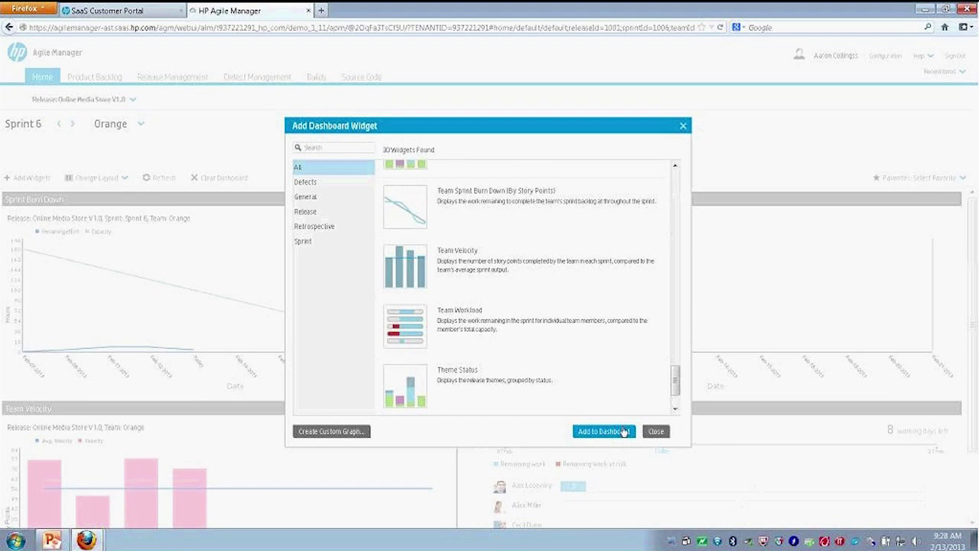
click(444, 327)
click(655, 431)
drag(975, 300, 974, 356)
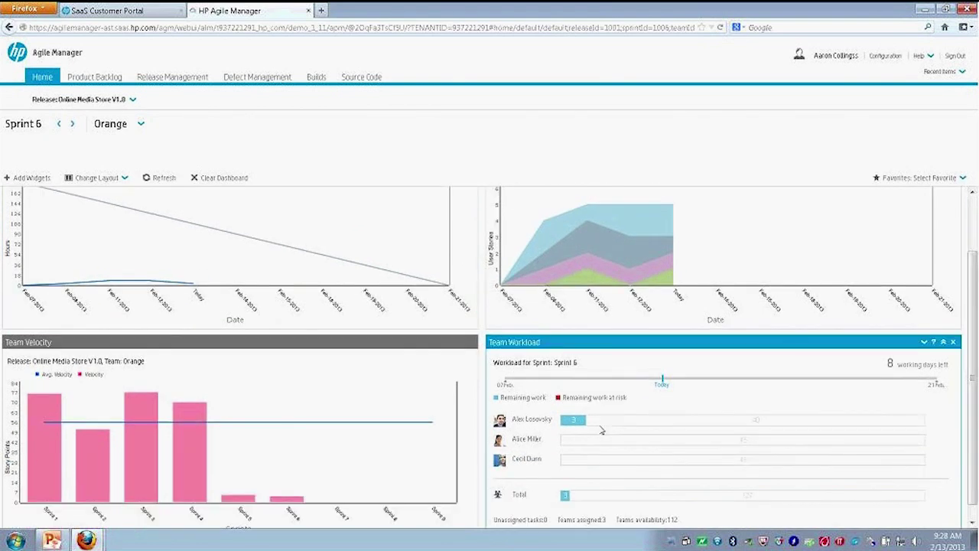
Step: Load the public Developer Dashboard from the saved favorites
click(961, 180)
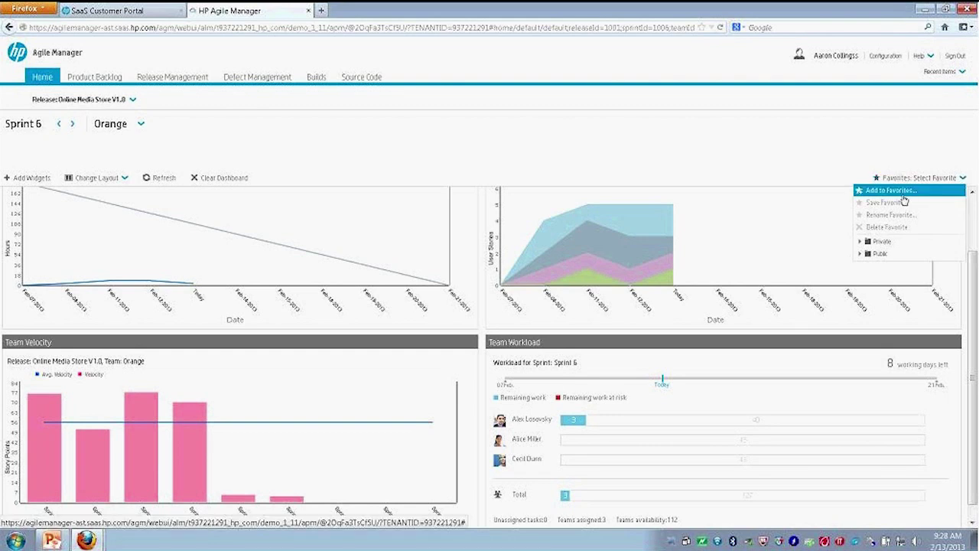
click(860, 253)
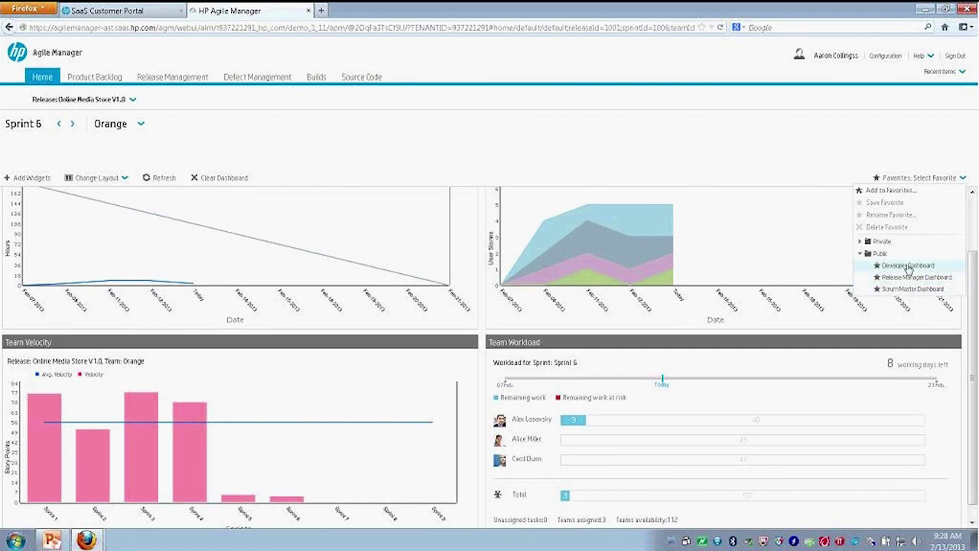
click(908, 266)
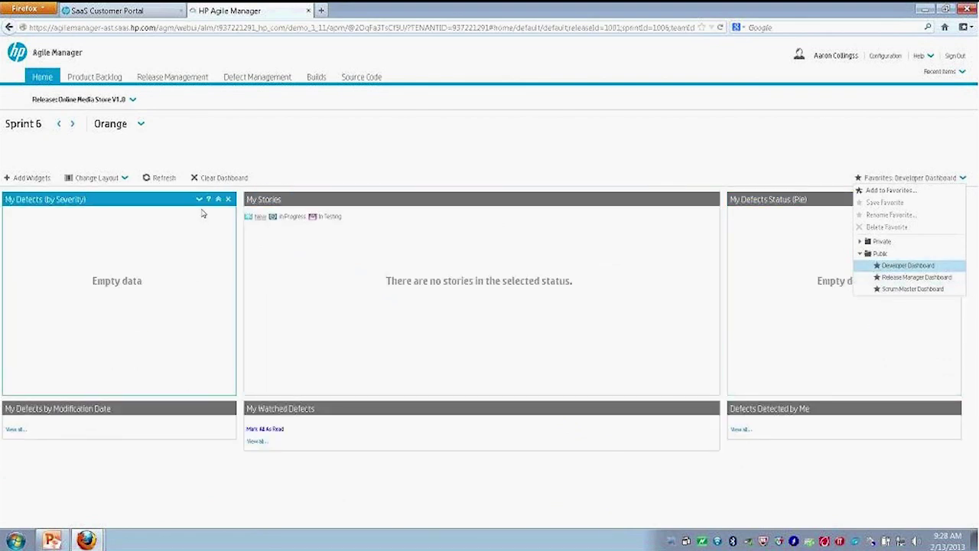
Step: Examine the My Defects (by Severity) widget's configuration settings, including its sprint scope, and leave them without saving
click(199, 199)
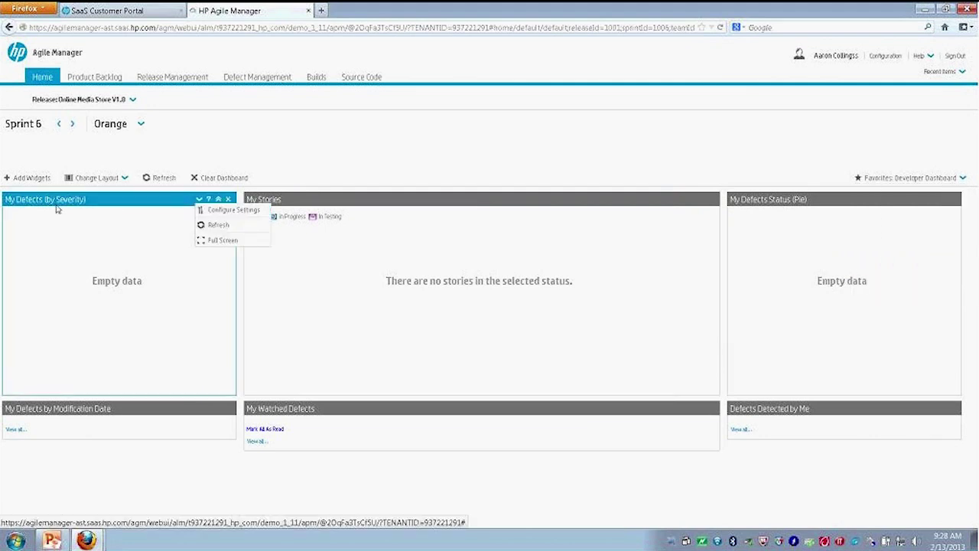
click(220, 215)
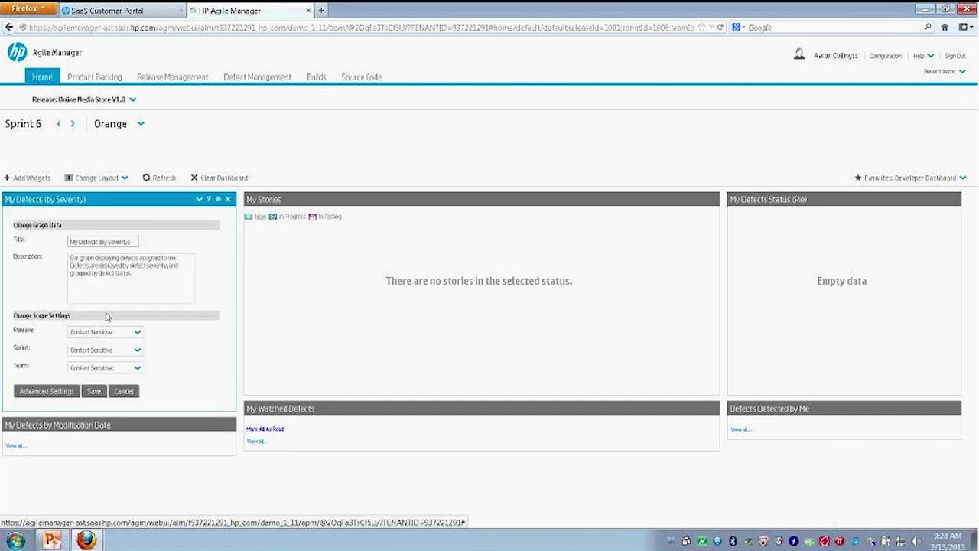
click(140, 352)
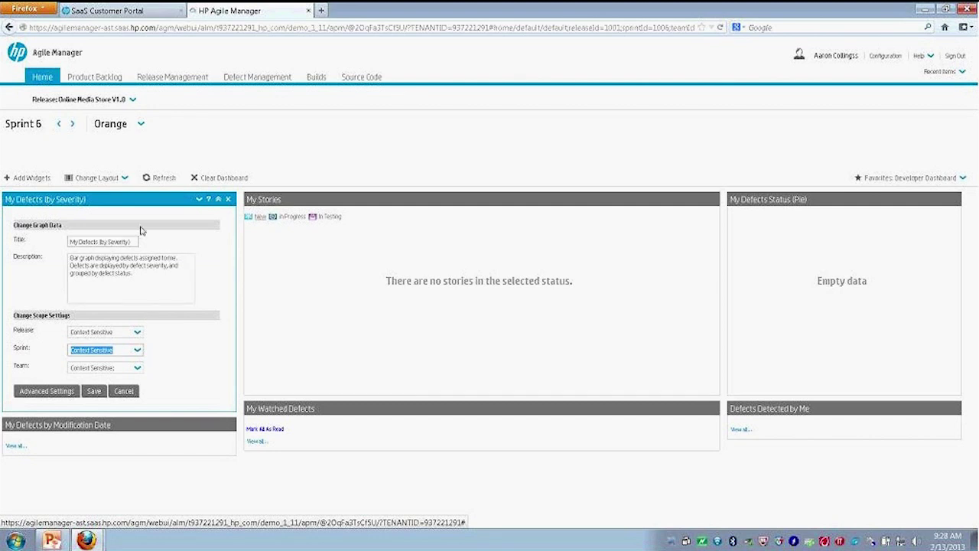
click(124, 392)
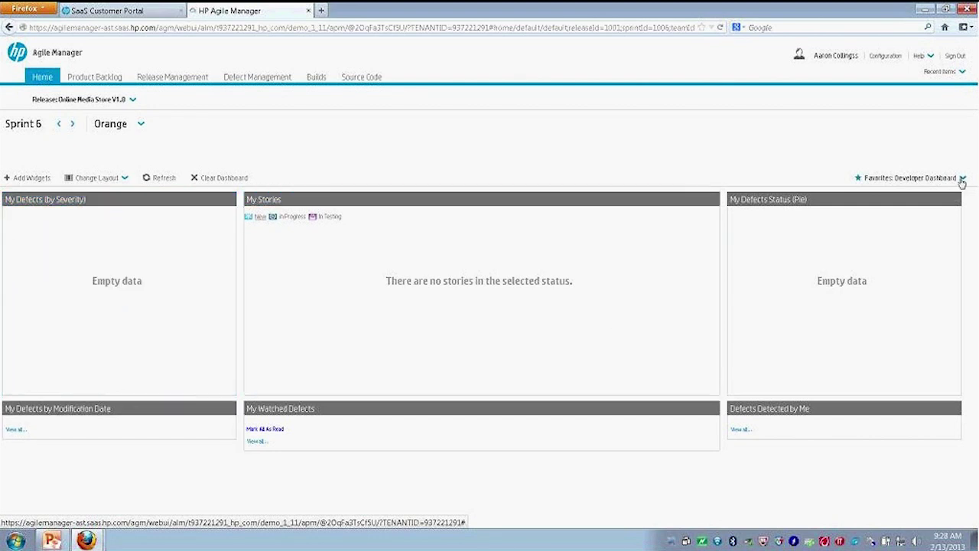
Step: Load the public Release Manager Dashboard favorite and review its release burn down, backlog lifecycle, group velocity and defects lifecycle widgets
click(962, 178)
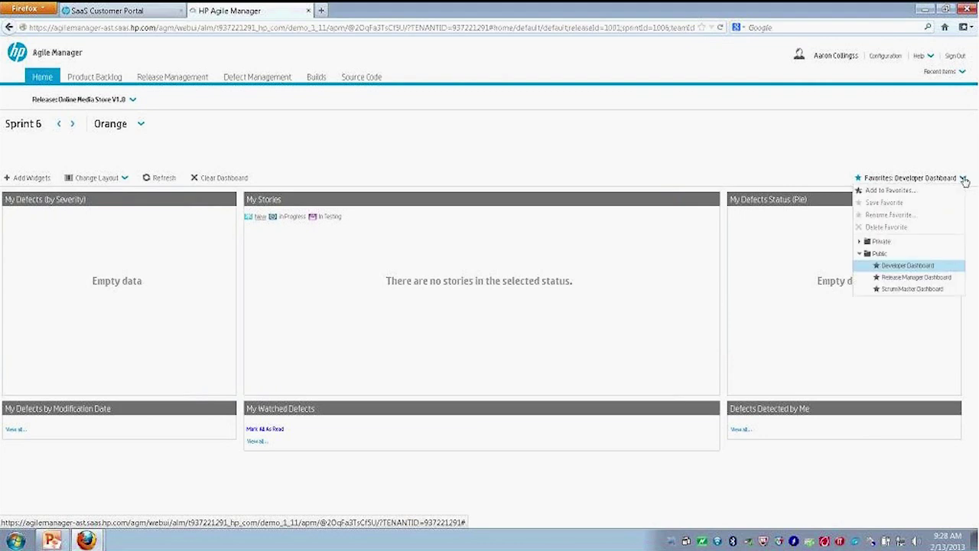
click(917, 278)
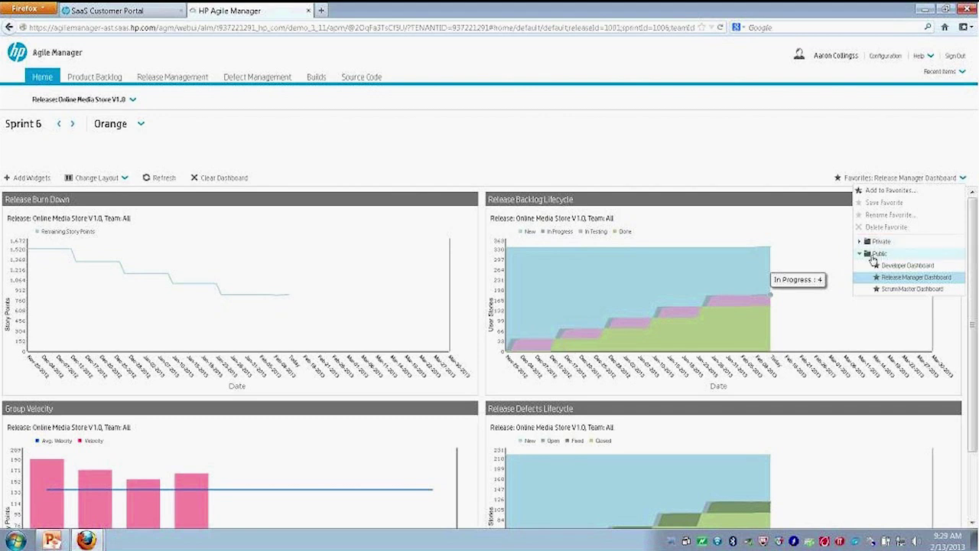
click(705, 191)
scroll(777, 360, down, 2)
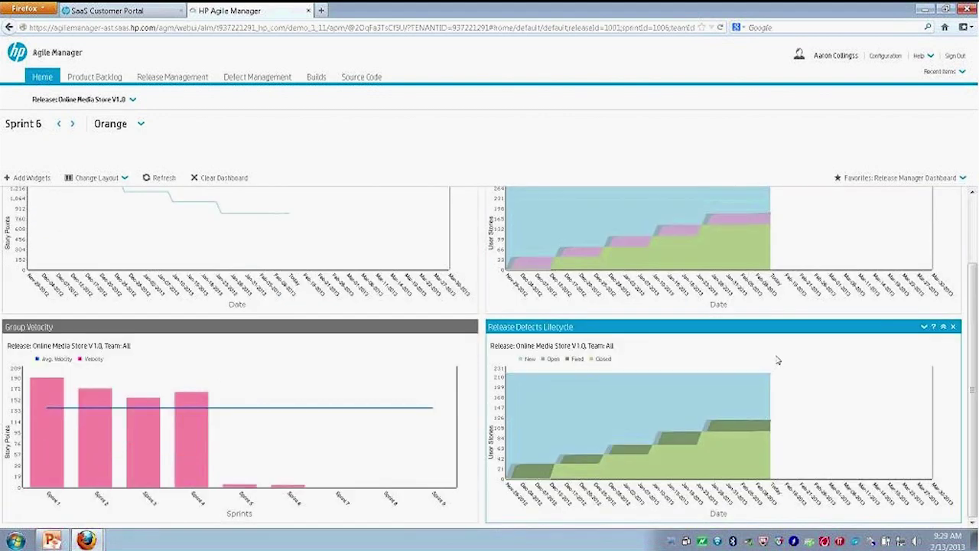